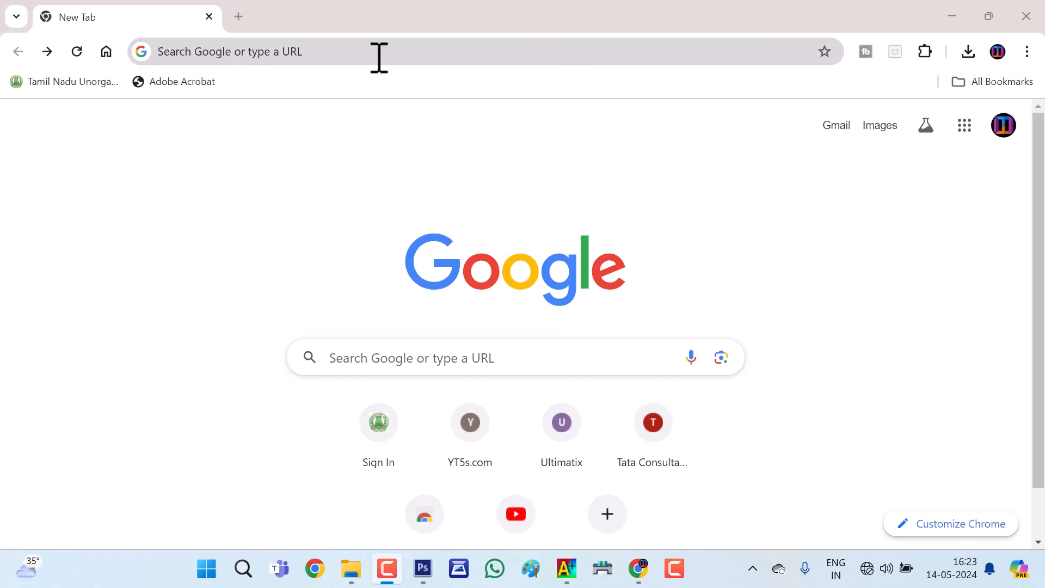
Search Google for 'uan login' to find the EPFO UAN portal
left_click(379, 57)
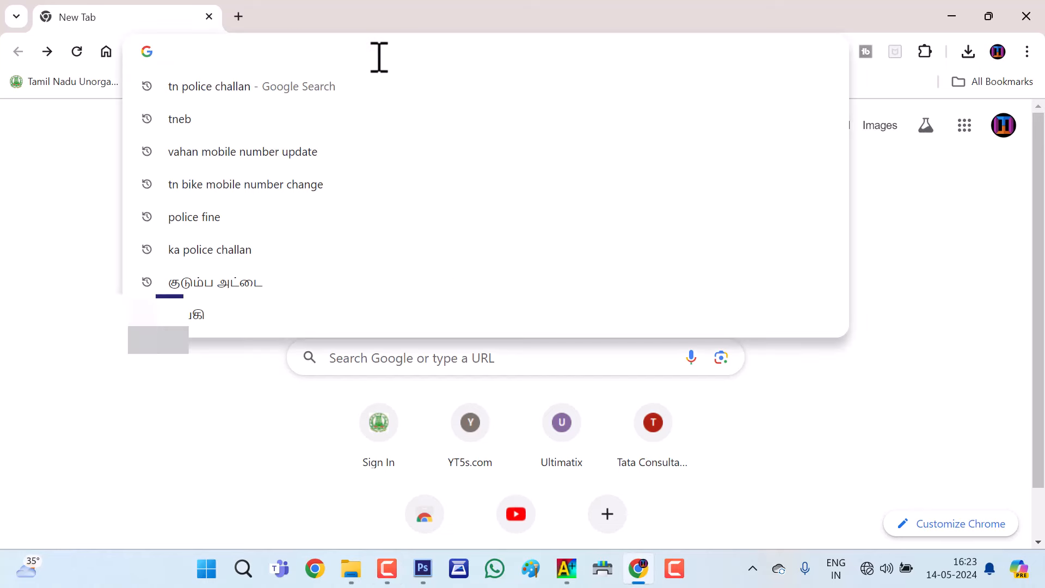
type("uan login")
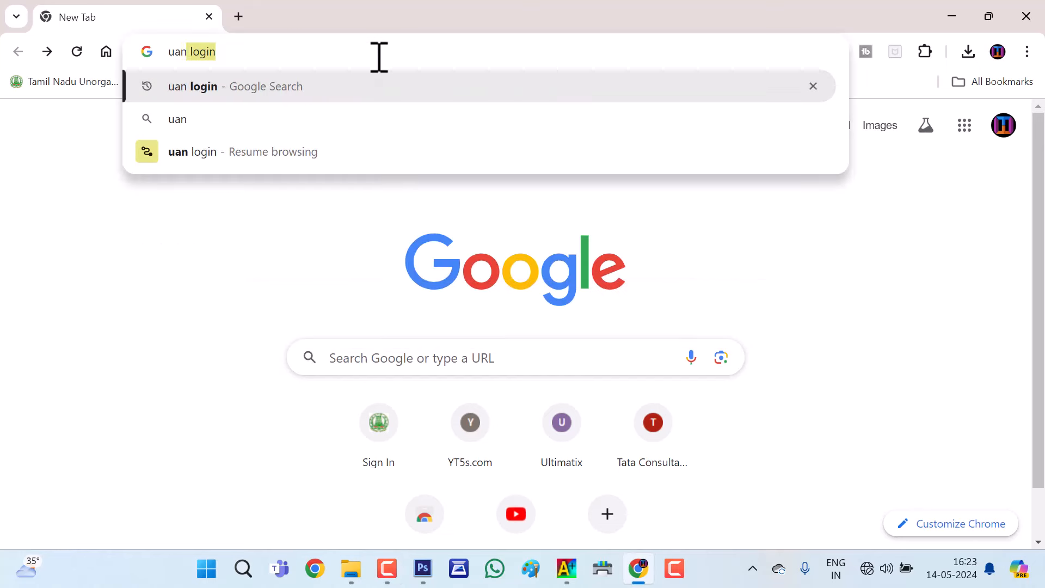
left_click(357, 87)
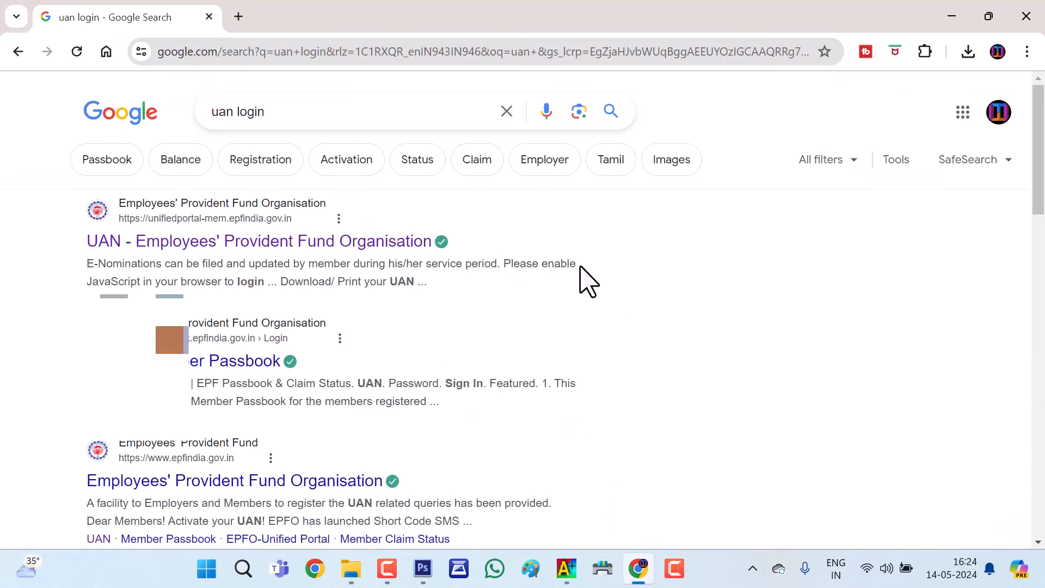
Open the EPFO UAN member portal from the results and dismiss its security alert
left_click(220, 244)
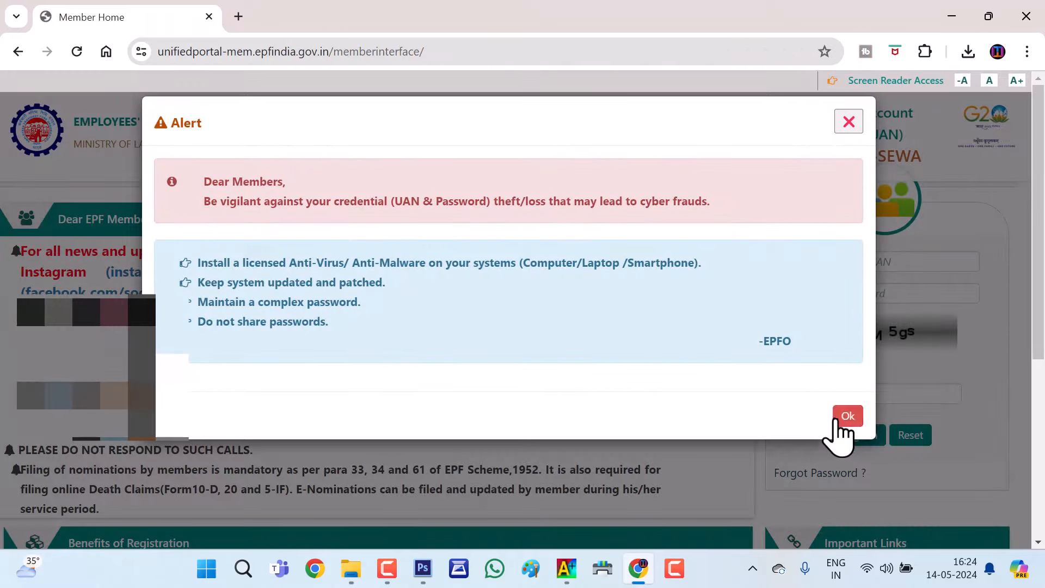
left_click(847, 416)
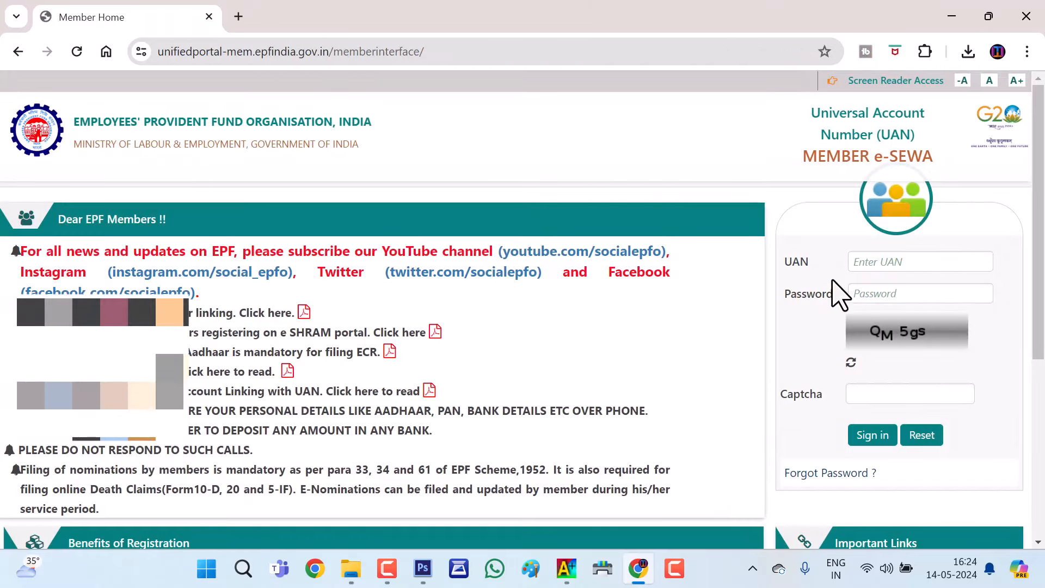
left_click(879, 261)
Scroll the Member Home page and open the Activate UAN form under Important Links
scroll(643, 286, "down", 1)
scroll(642, 285, "down", 4)
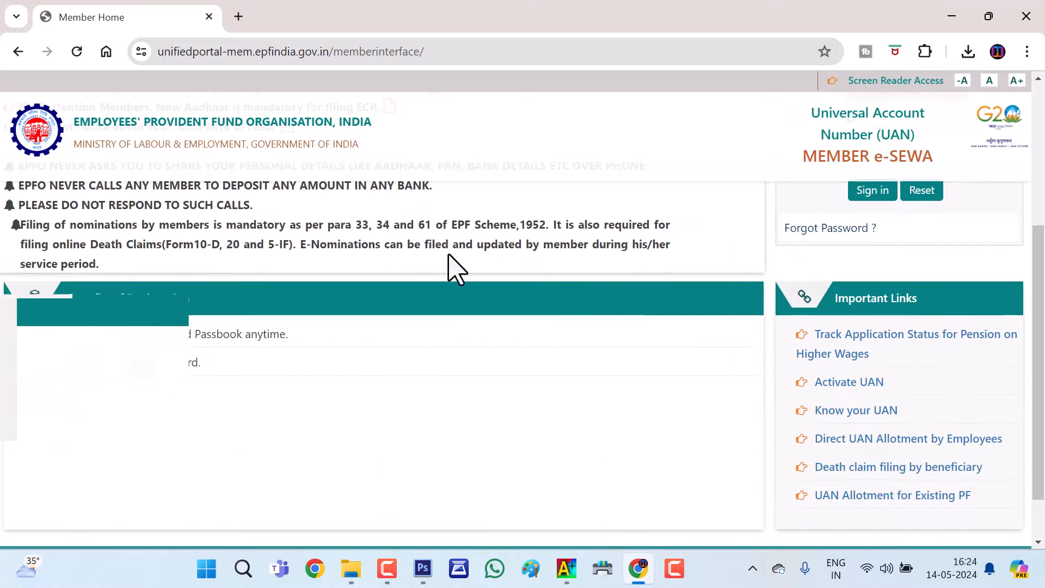
scroll(684, 327, "up", 5)
scroll(683, 326, "down", 3)
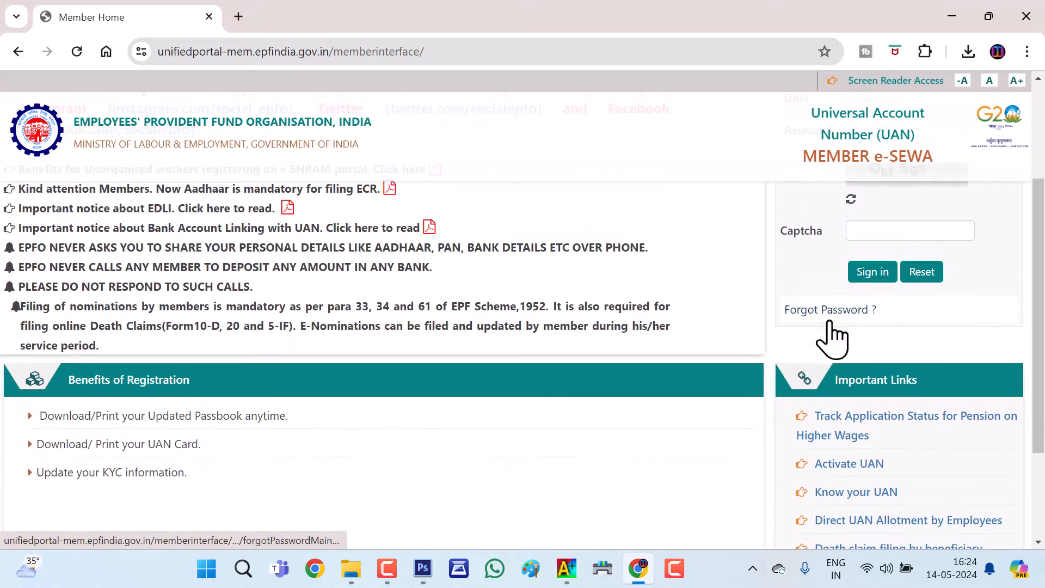
scroll(476, 309, "up", 2)
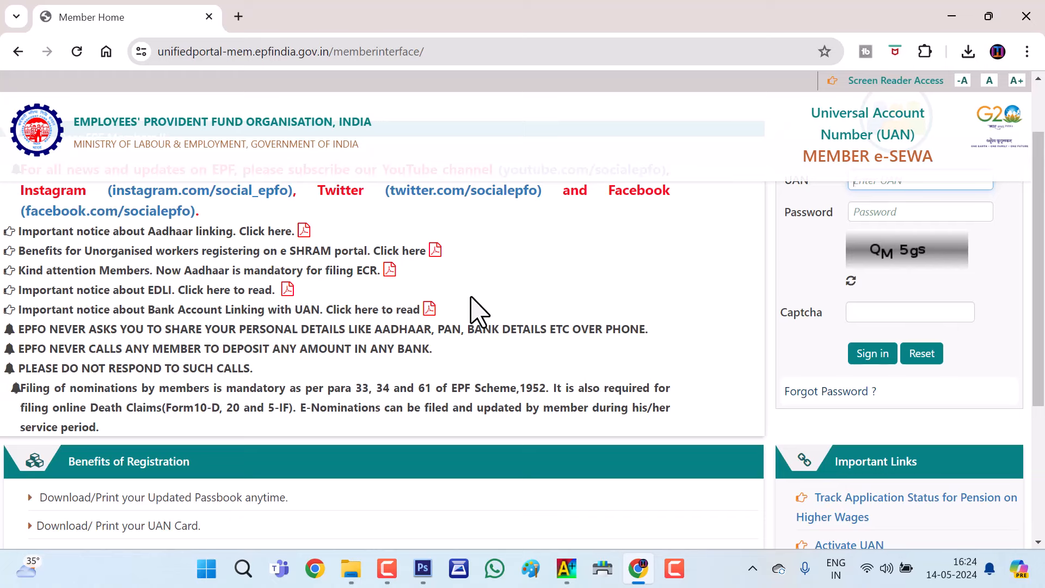
scroll(479, 308, "down", 4)
scroll(642, 326, "up", 2)
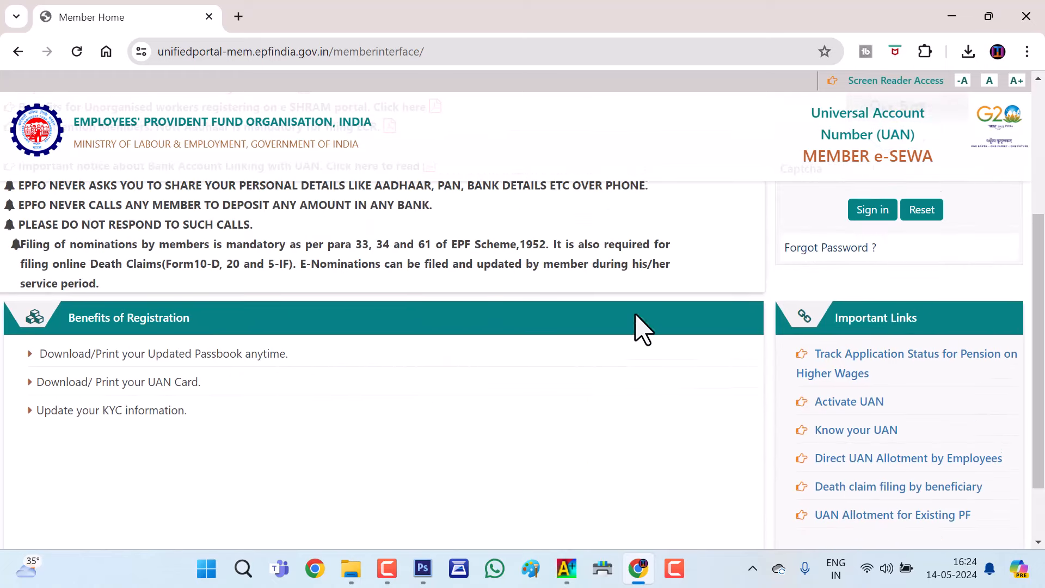
left_click(843, 404)
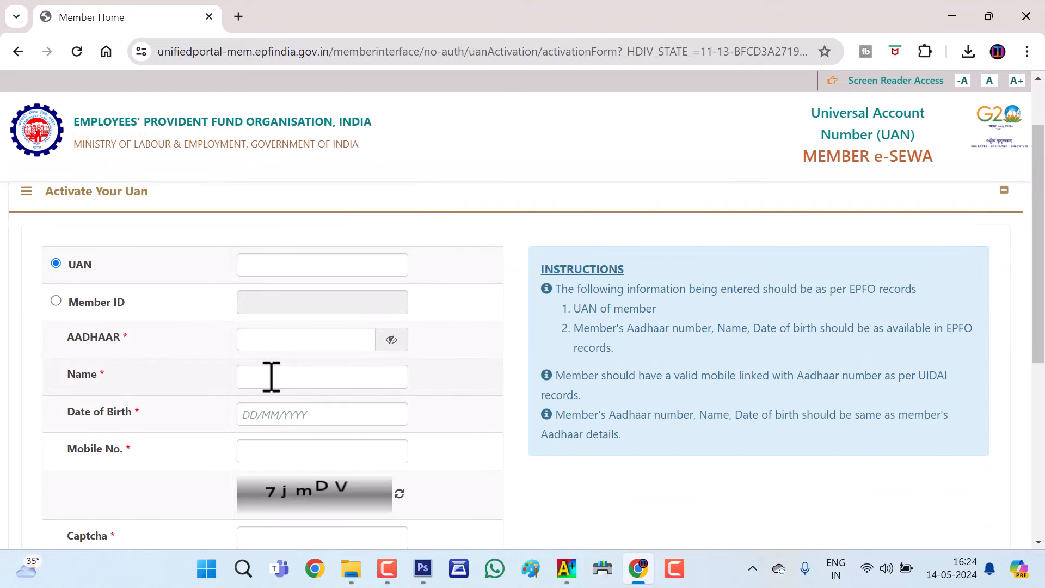
Look over the Activate Your UAN form, then return to member home and dismiss the alert
scroll(277, 360, "down", 1)
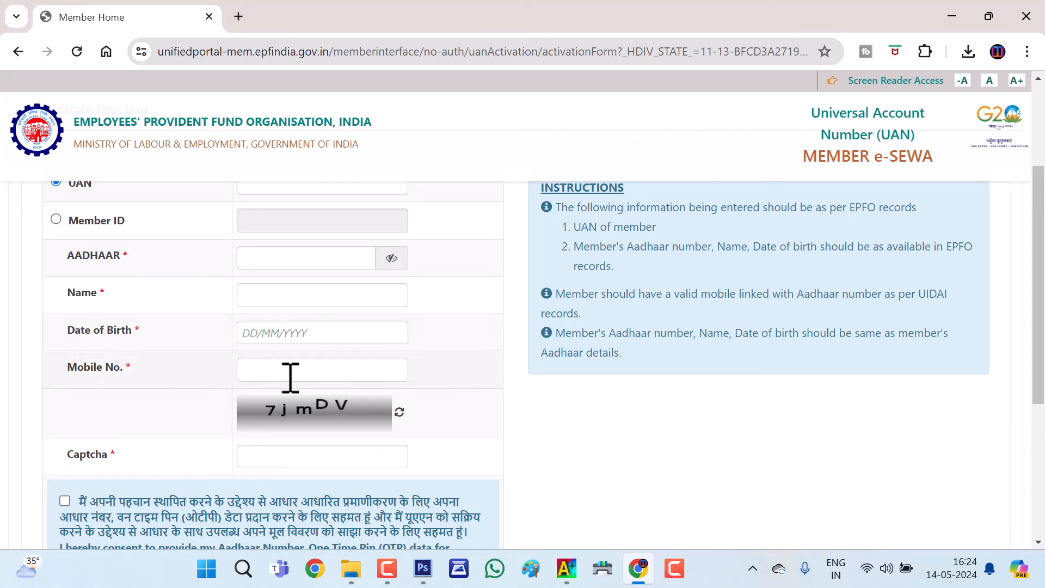
scroll(177, 509, "down", 2)
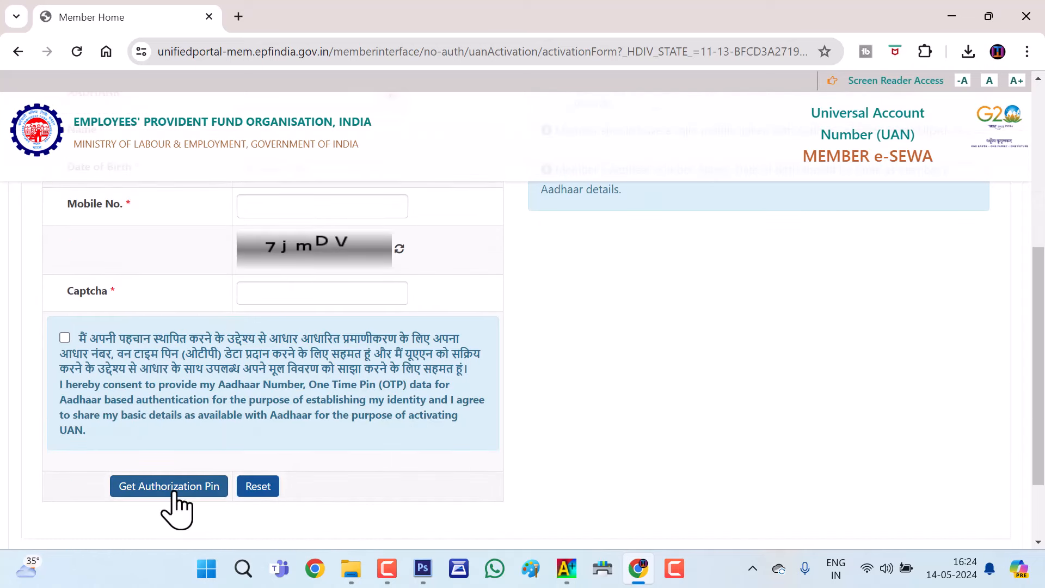
scroll(262, 222, "up", 2)
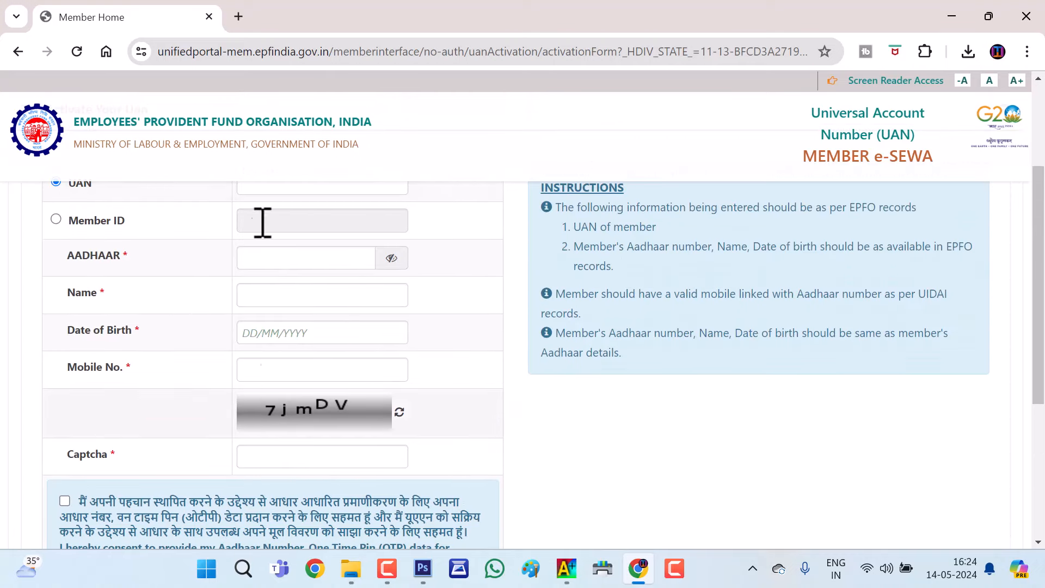
scroll(261, 333, "down", 3)
scroll(252, 334, "up", 5)
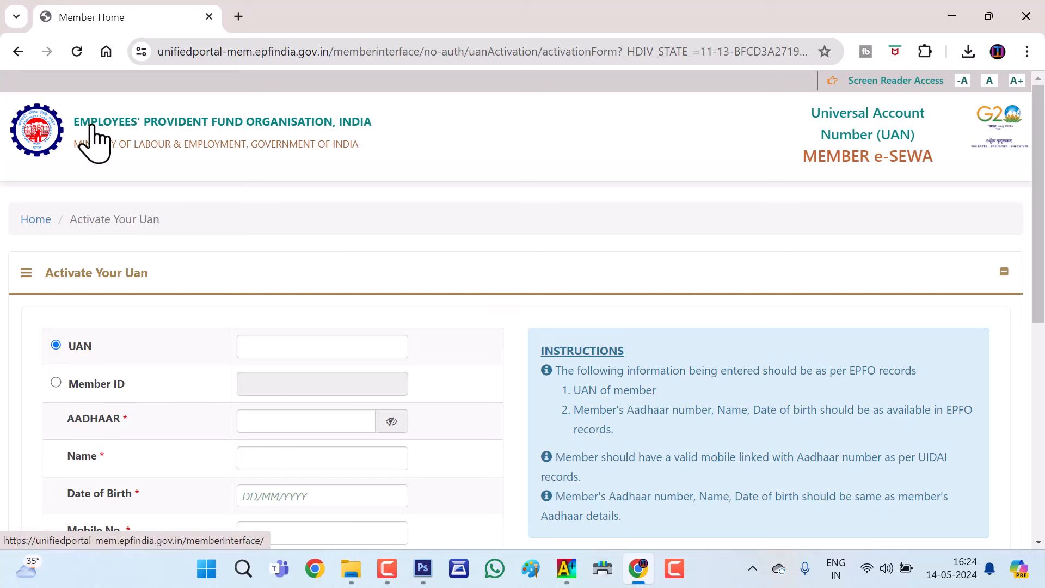
left_click(18, 54)
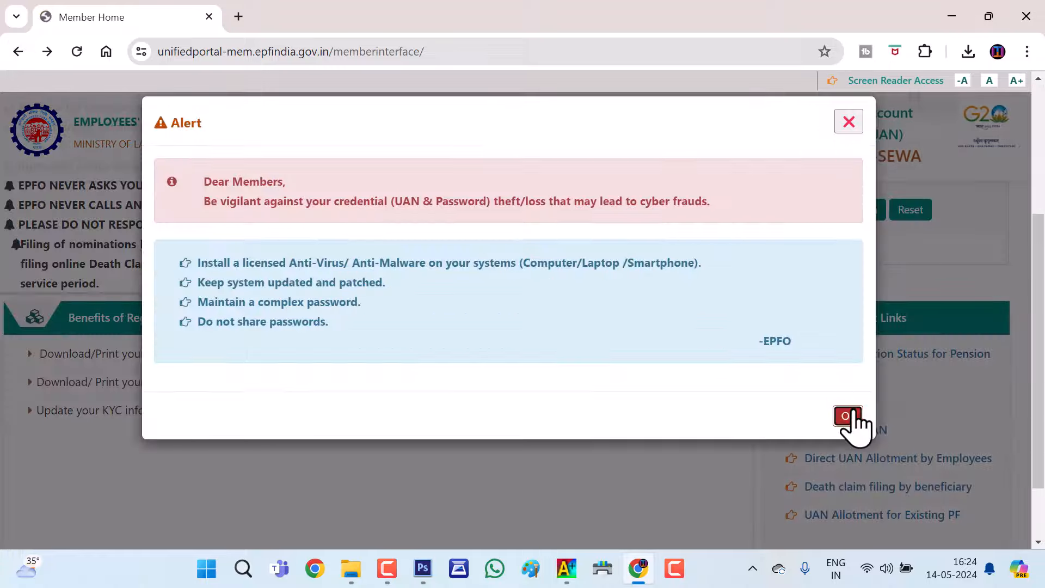
left_click(851, 420)
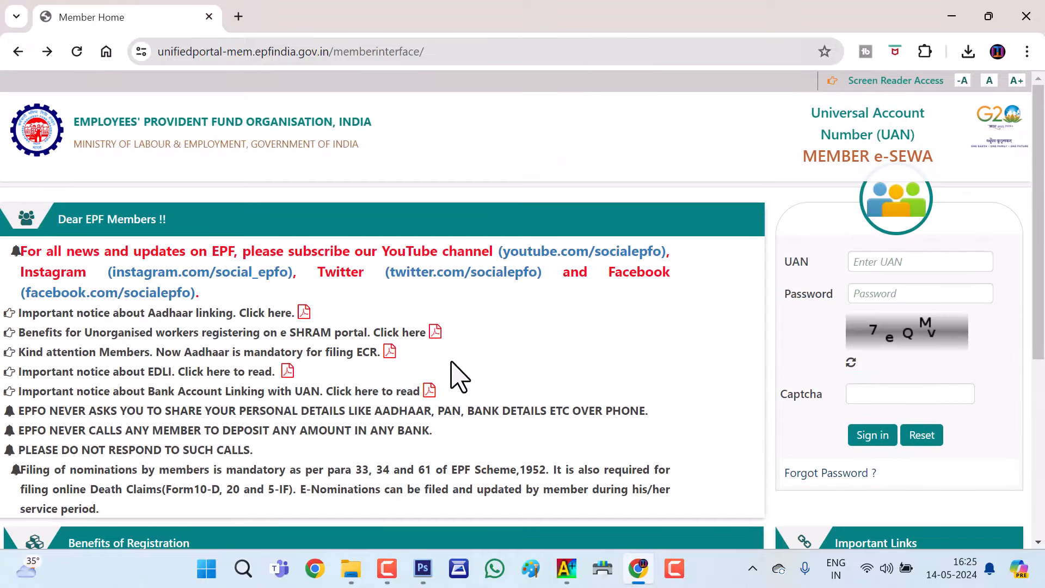
left_click(822, 473)
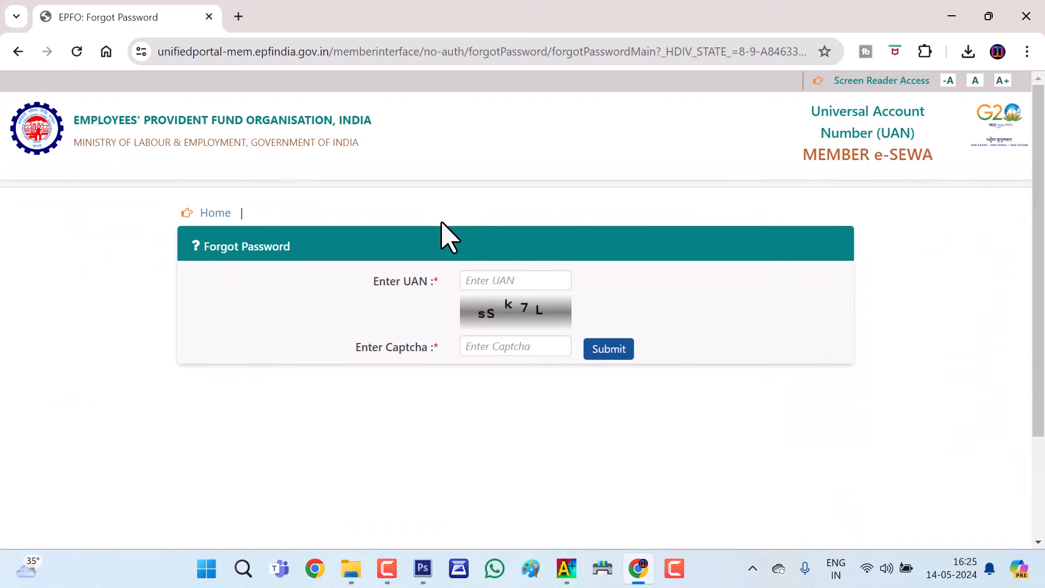
left_click(171, 420)
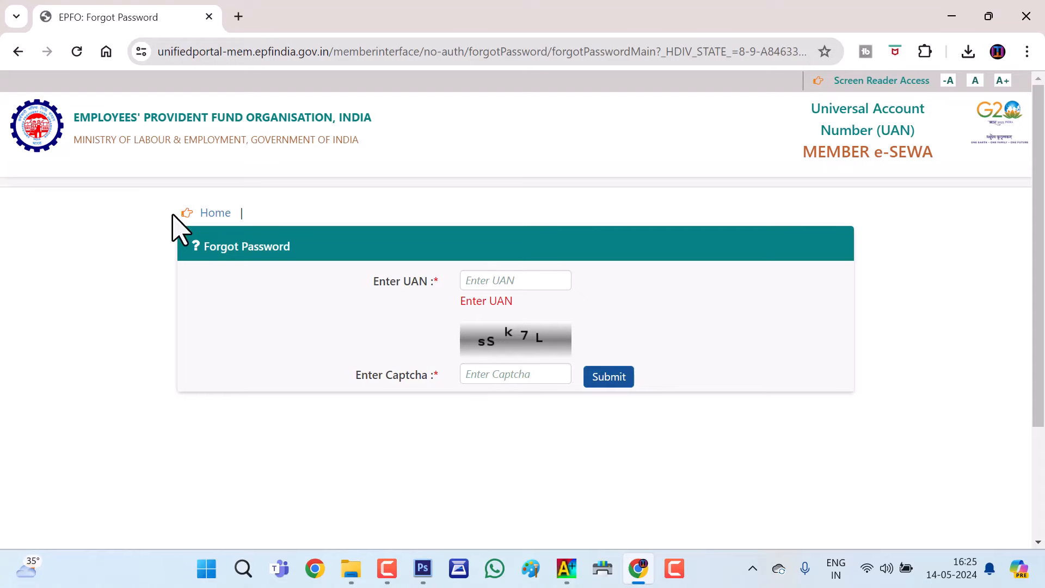
left_click(207, 215)
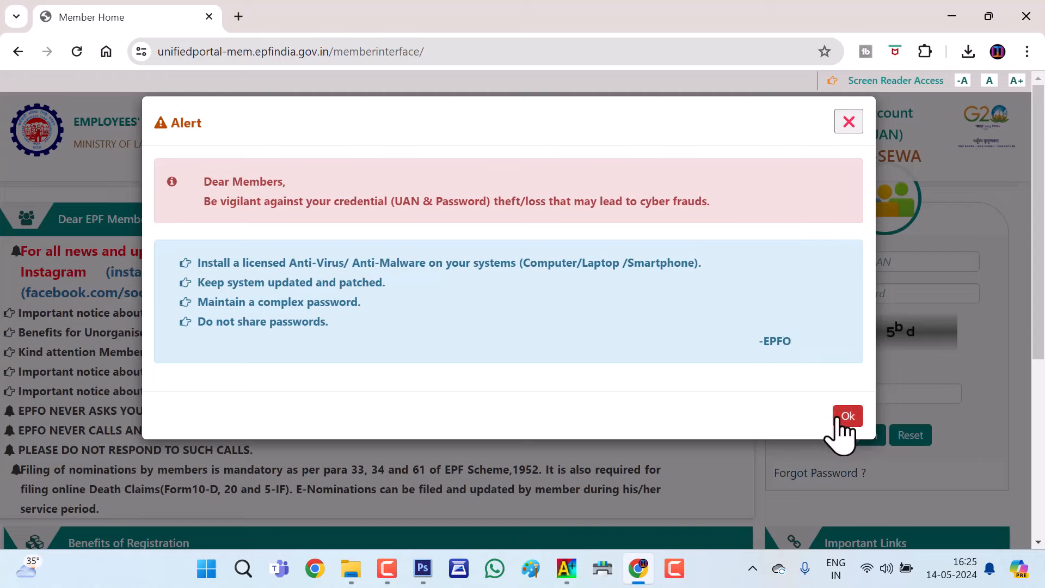
Dismiss the alert and sign in with the UAN, password and captcha
left_click(845, 420)
left_click(883, 260)
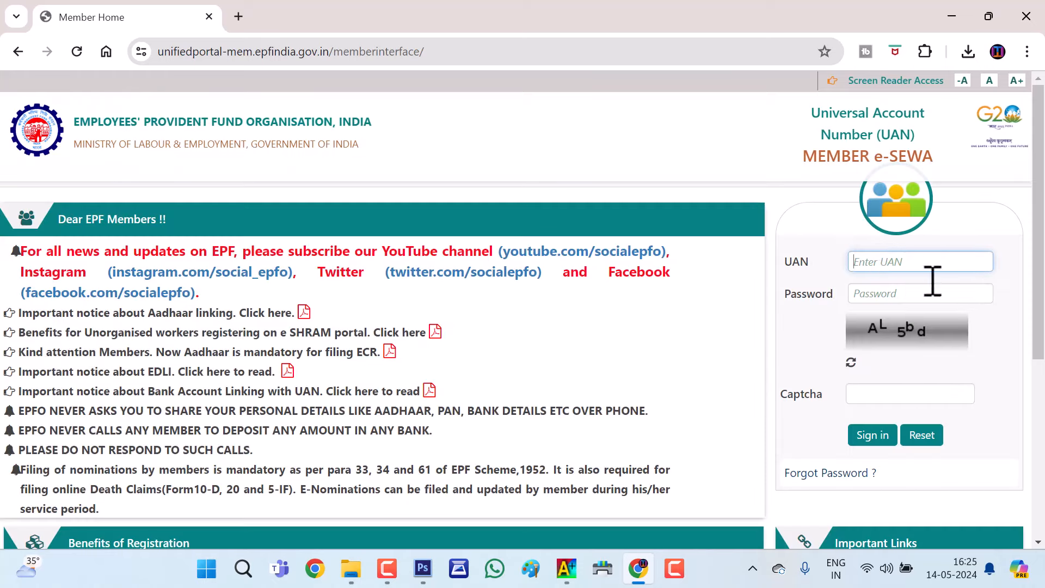
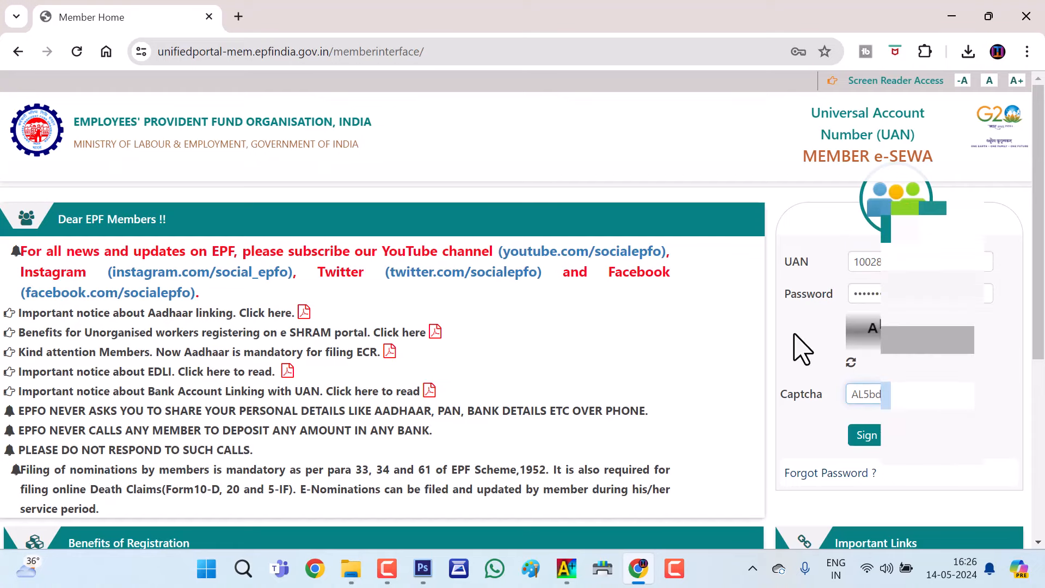
left_click(867, 435)
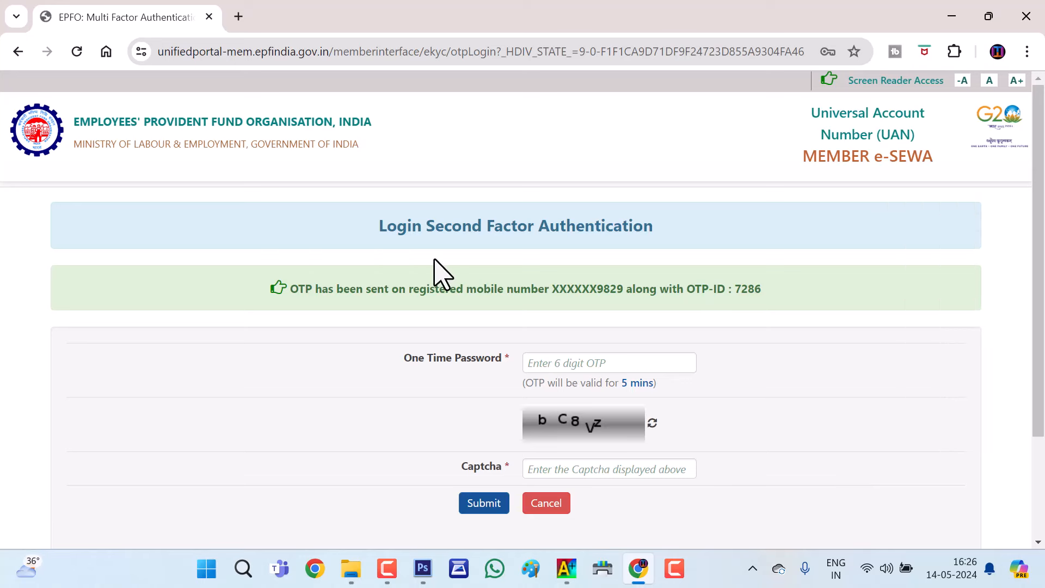
Enter the one-time password and the captcha, then submit to complete login
left_click(603, 363)
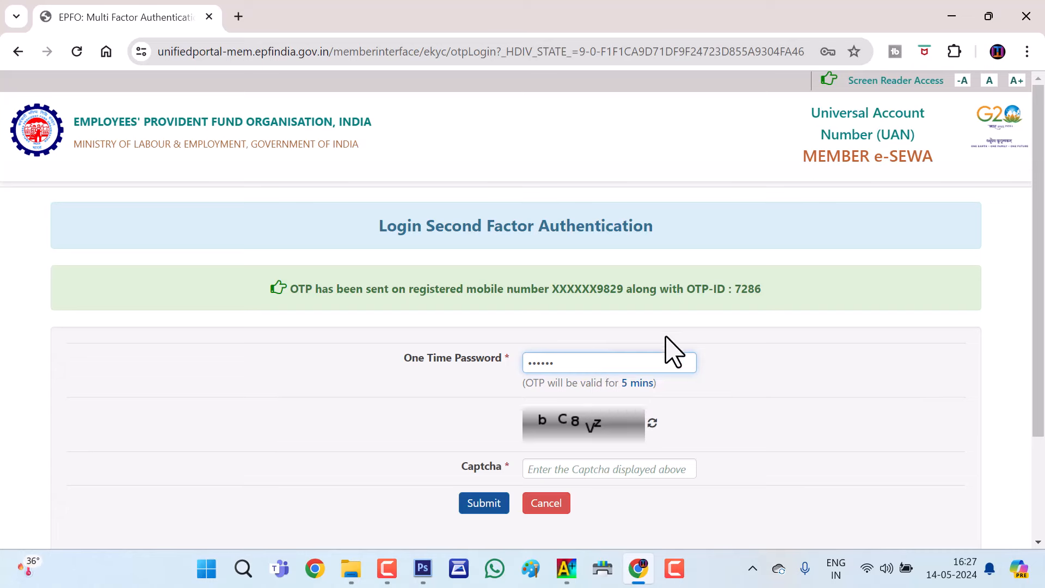
scroll(795, 328, "down", 3)
scroll(795, 328, "up", 3)
left_click(641, 471)
type("b")
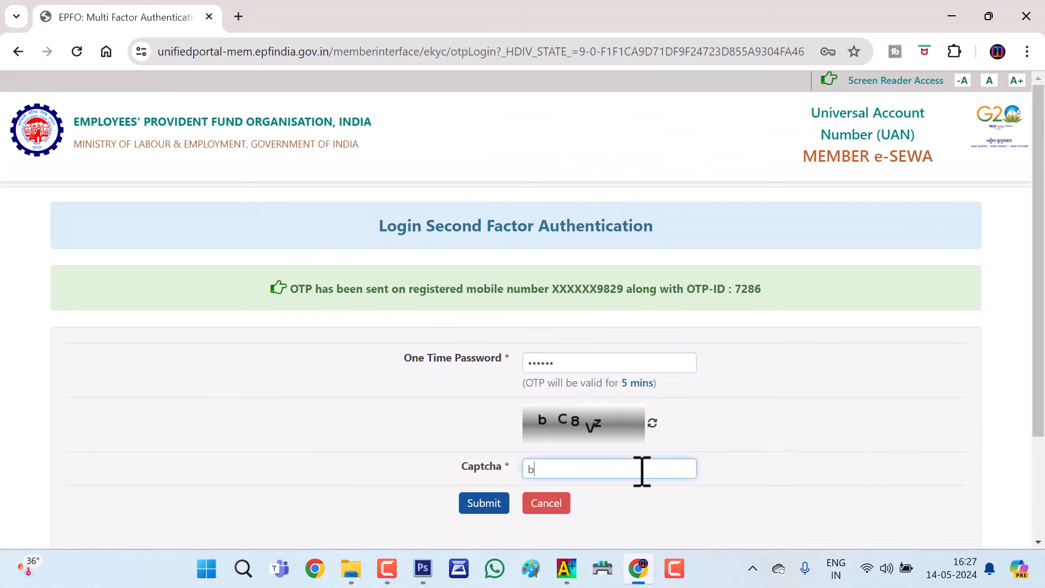
type("c8Vz")
scroll(420, 354, "down", 2)
left_click(475, 367)
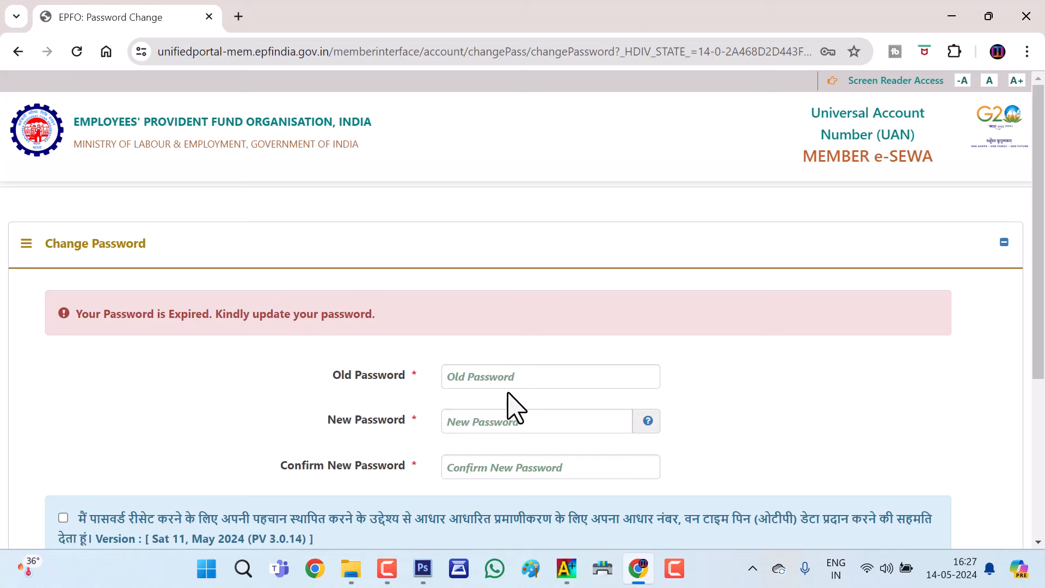
Fill in the old and new passwords, give Aadhaar consent, and request an Aadhaar OTP
left_click(528, 373)
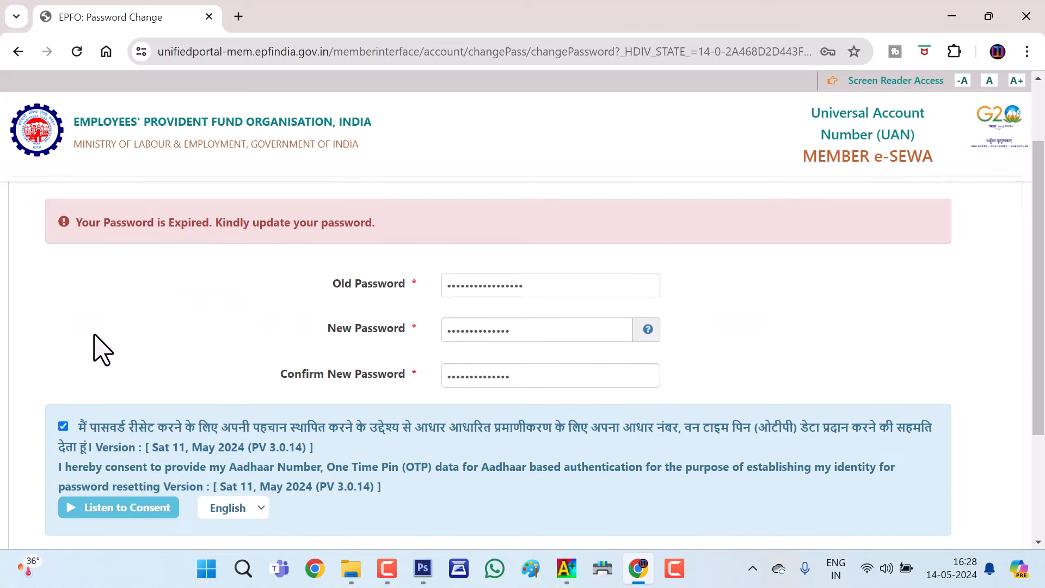
scroll(71, 354, "down", 2)
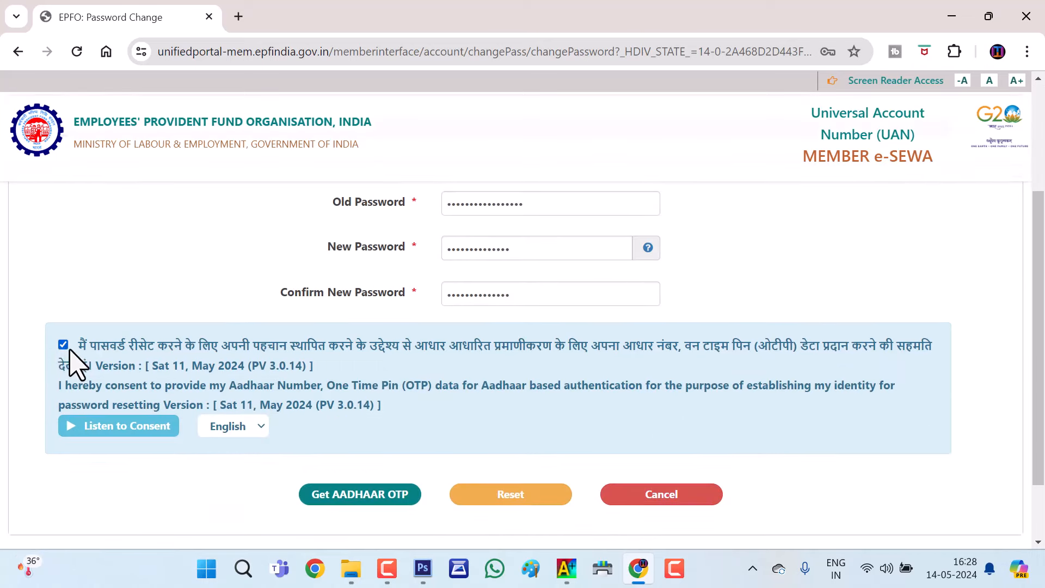
left_click(63, 344)
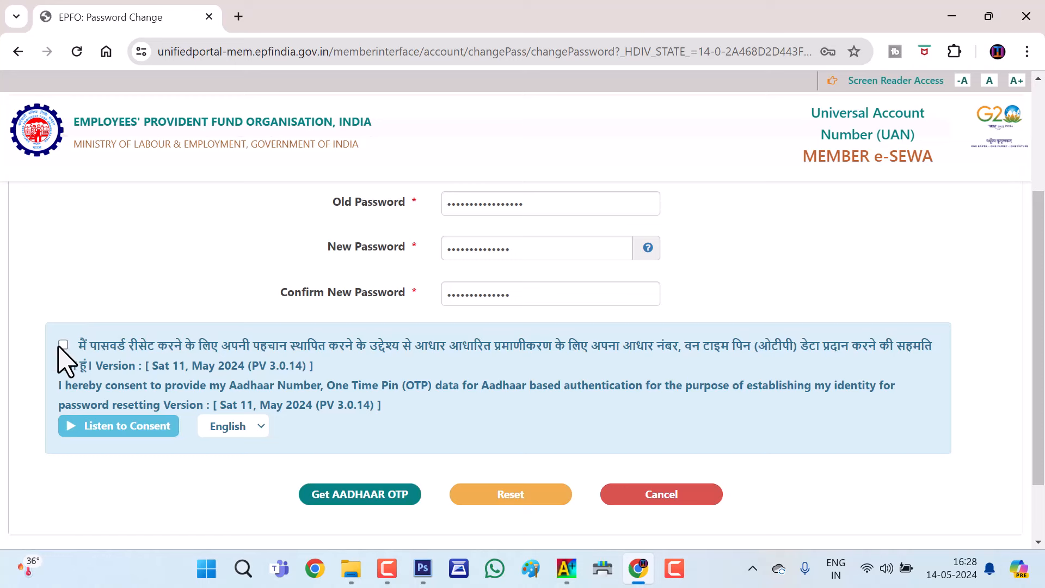
left_click(368, 496)
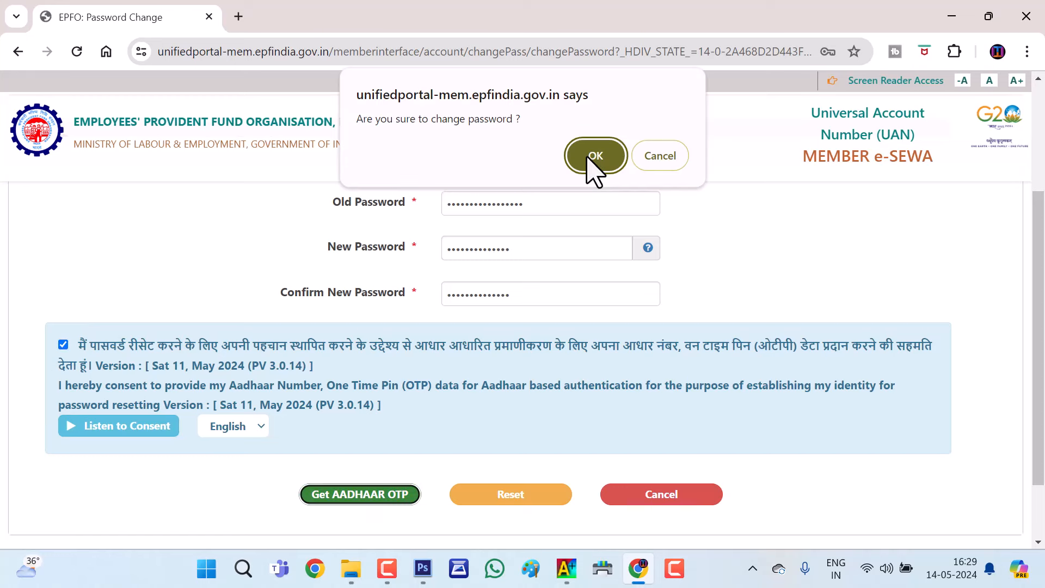
Confirm the change, paste the Aadhaar OTP to change the password, and return to login
left_click(589, 158)
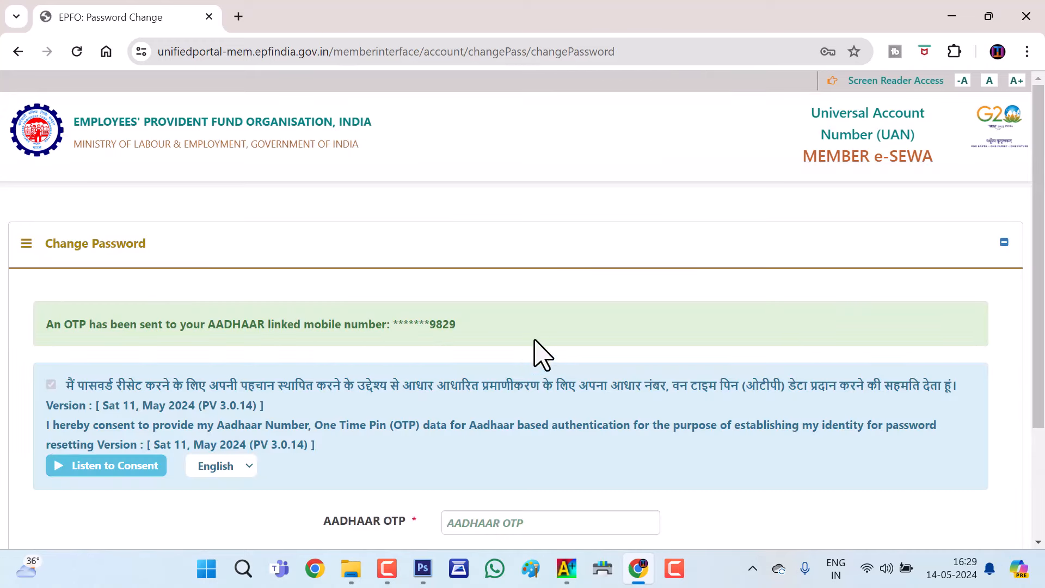
scroll(467, 321, "down", 3)
left_click(574, 368)
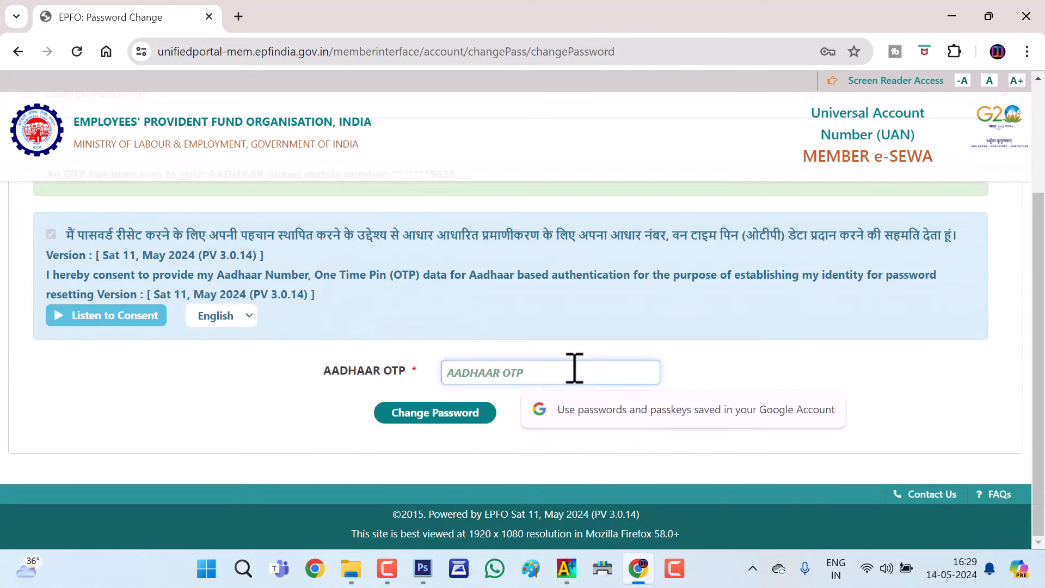
key("ctrl+v")
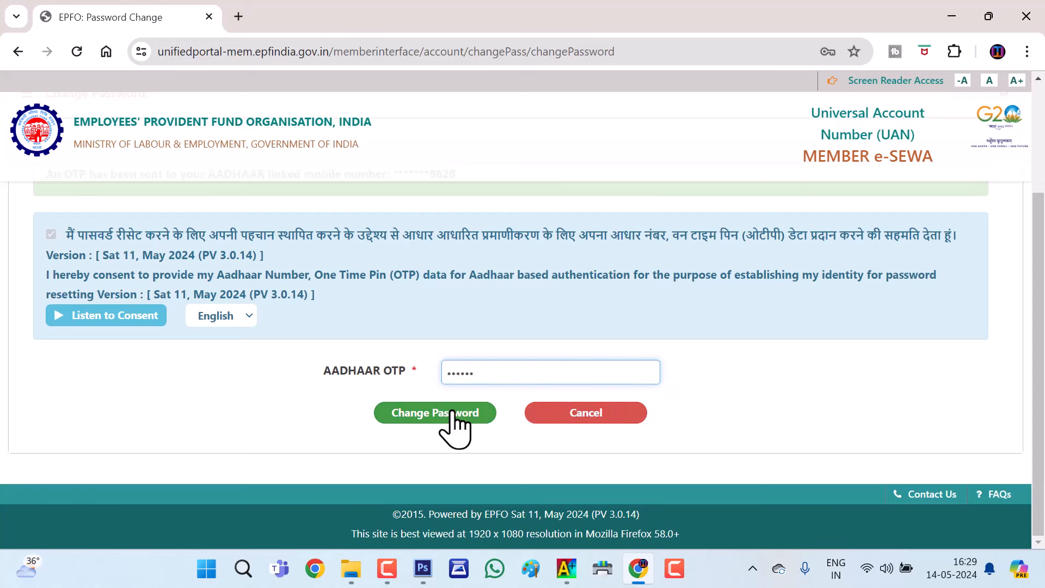
left_click(453, 414)
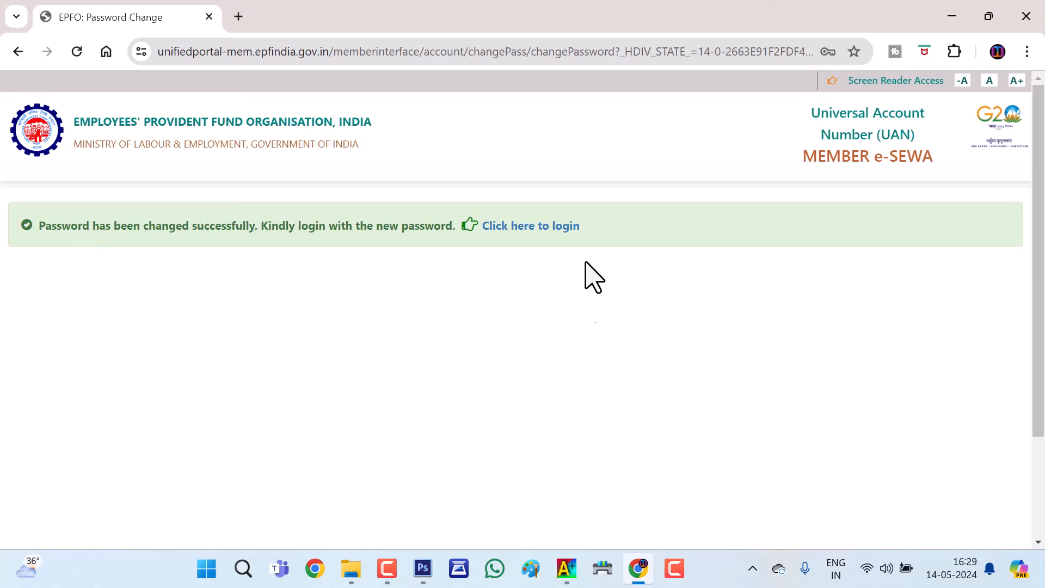
left_click(554, 228)
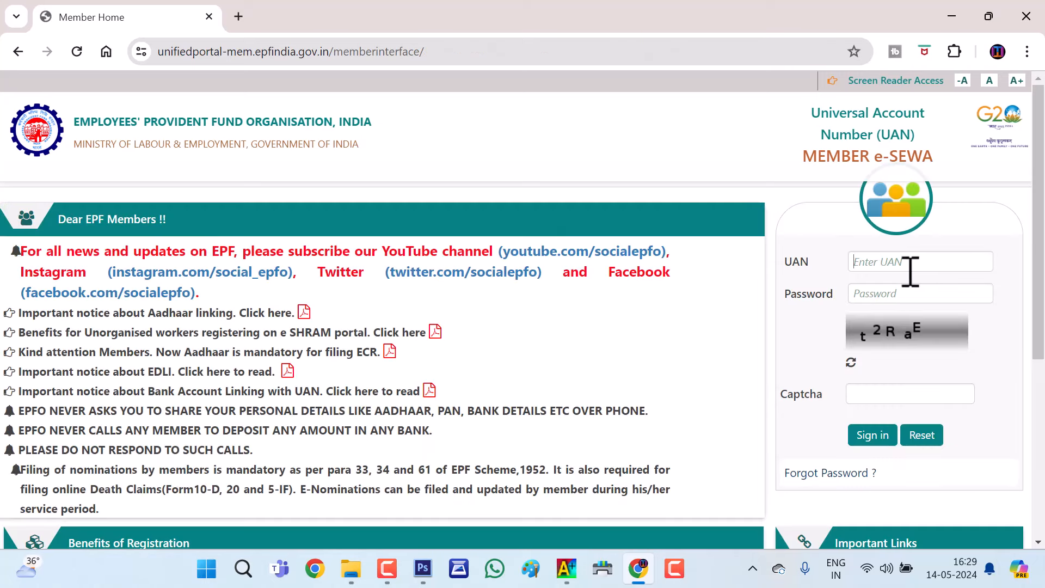
left_click(910, 271)
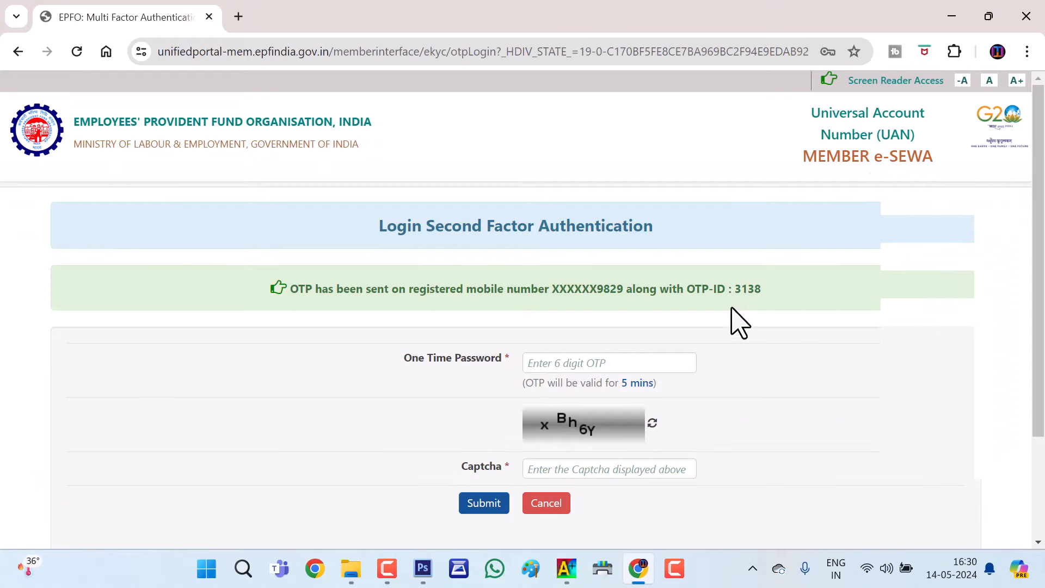
Paste the six-digit login OTP and type the lowercase captcha on the second-factor page
scroll(545, 278, "down", 1)
left_click(588, 282)
key("ctrl+v")
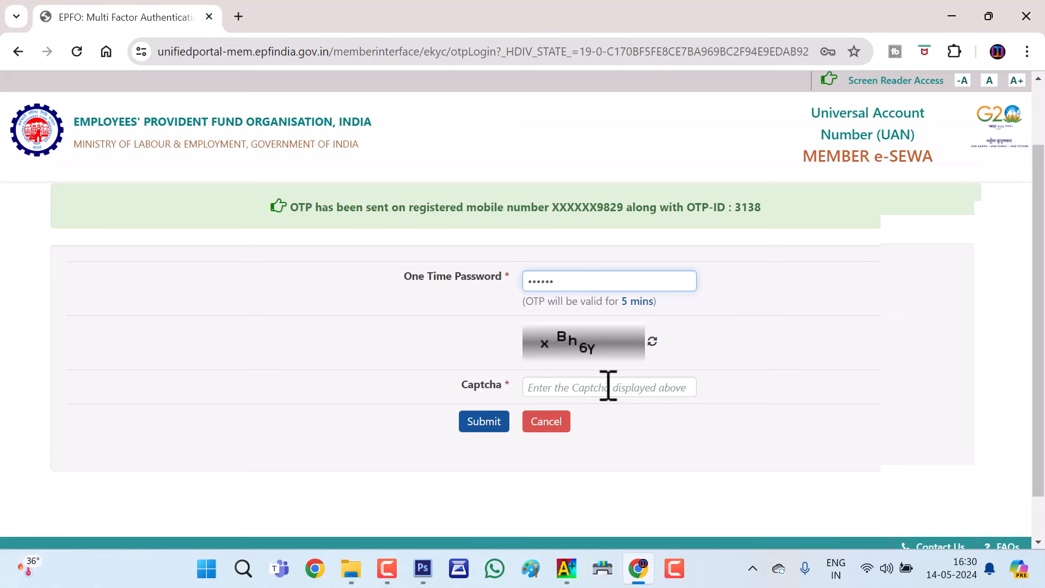
left_click(610, 386)
key("Caps_Lock")
type("x")
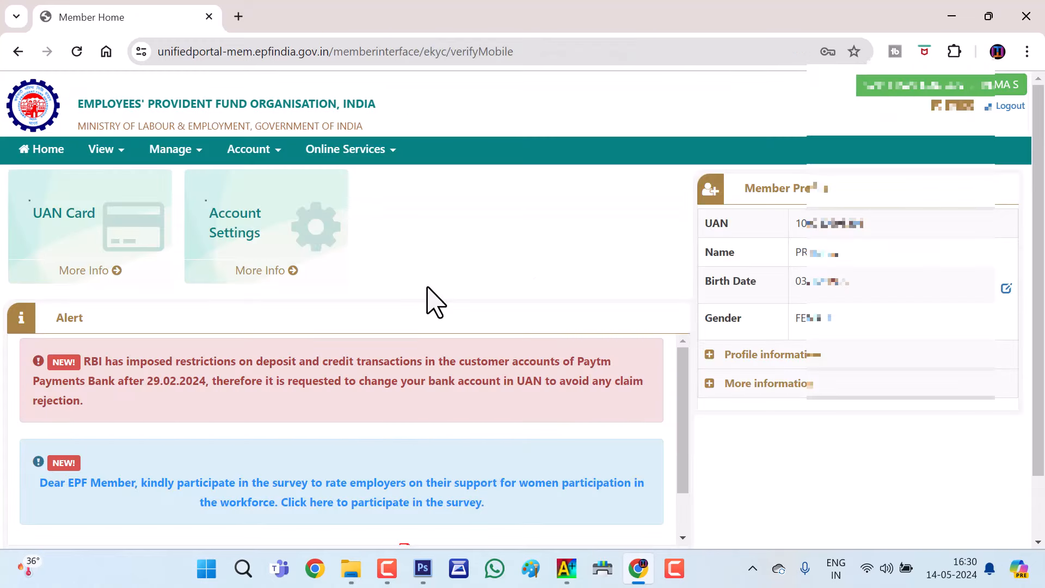
scroll(434, 299, "down", 2)
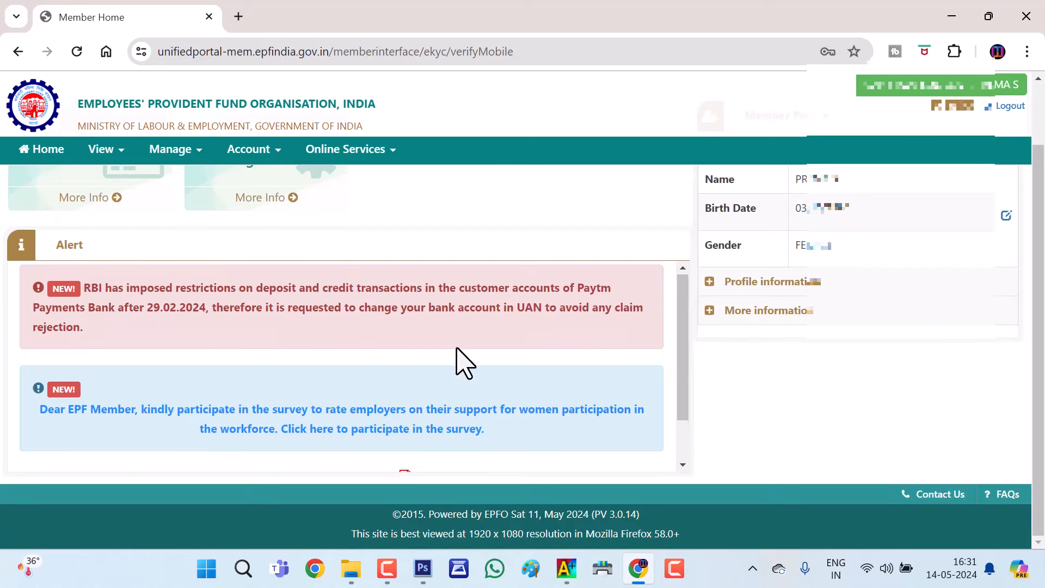
double_click(68, 244)
scroll(404, 415, "up", 2)
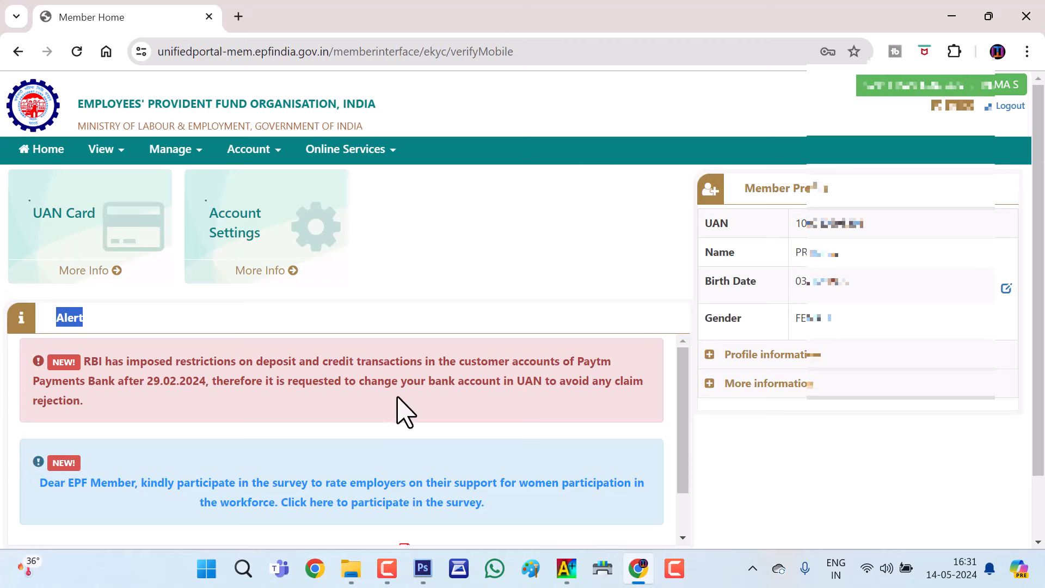
left_click(117, 224)
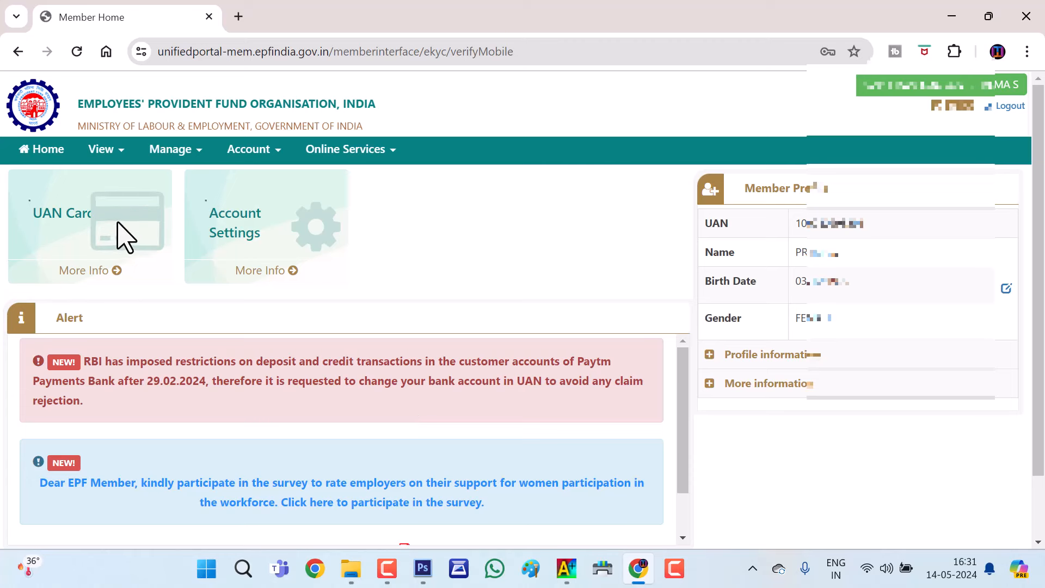
left_click(105, 275)
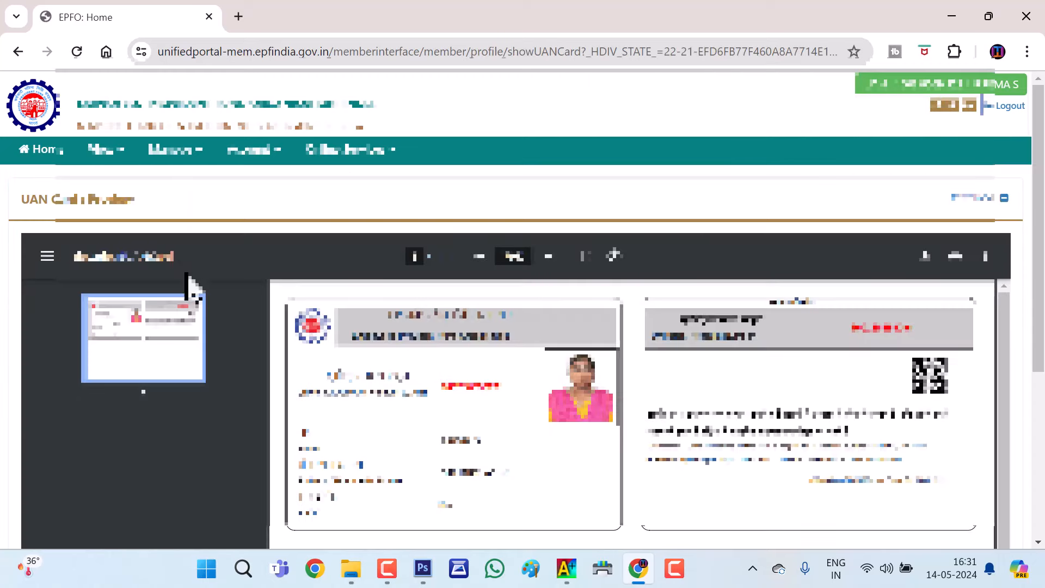
left_click(48, 150)
Open the online claim page from the Online Services menu
left_click(358, 149)
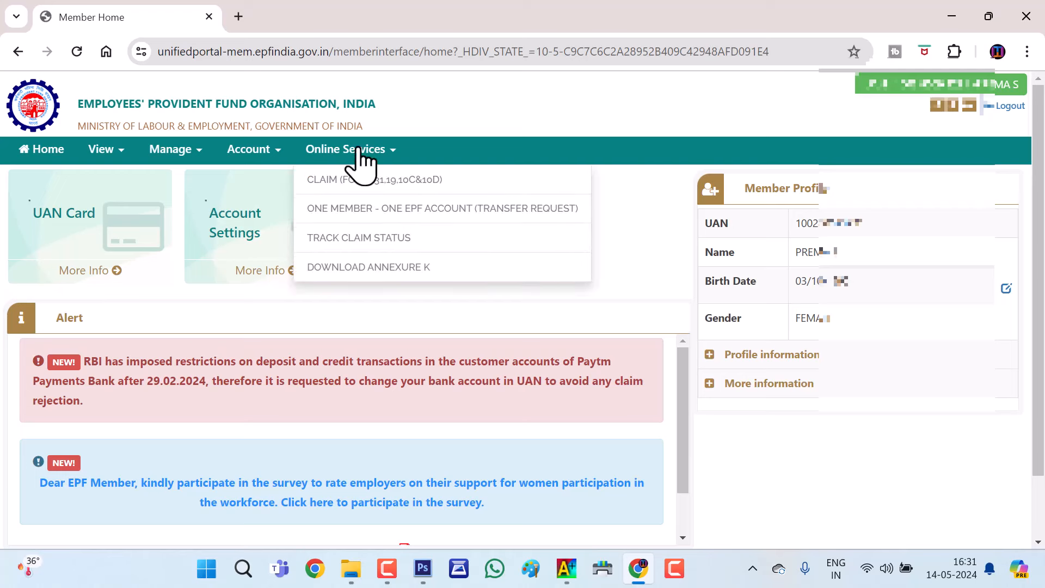
left_click(249, 307)
left_click(383, 153)
left_click(456, 194)
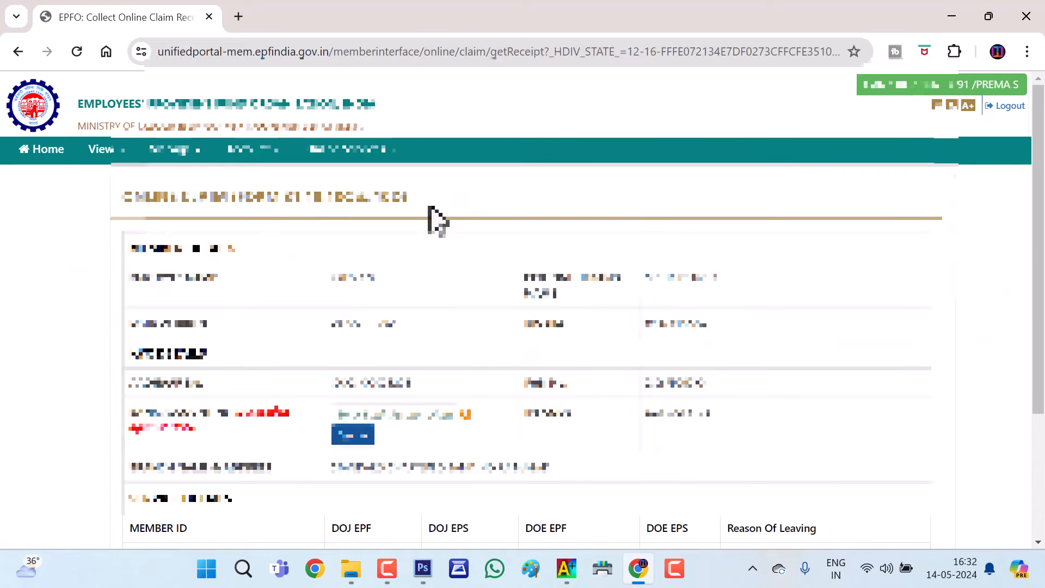
Copy the bank account number, verify it, and accept the verification consent
scroll(487, 401, "down", 2)
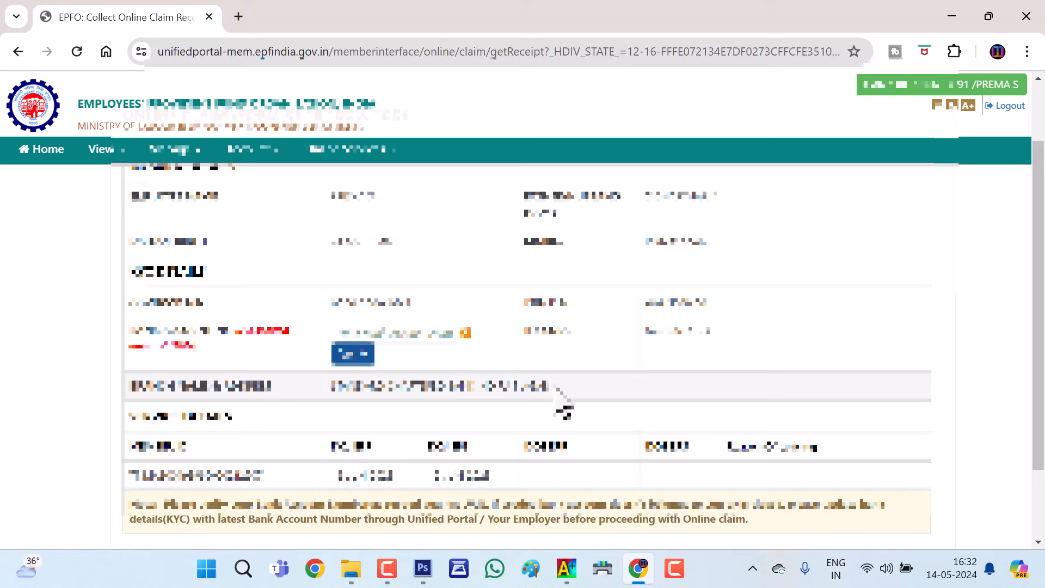
left_click_drag(549, 386, 340, 388)
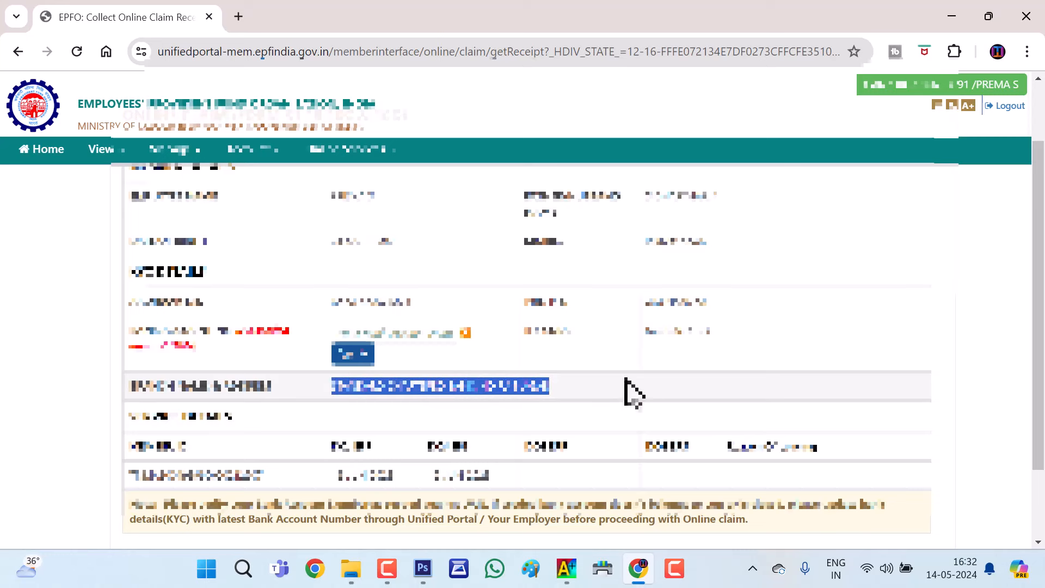
left_click(429, 329)
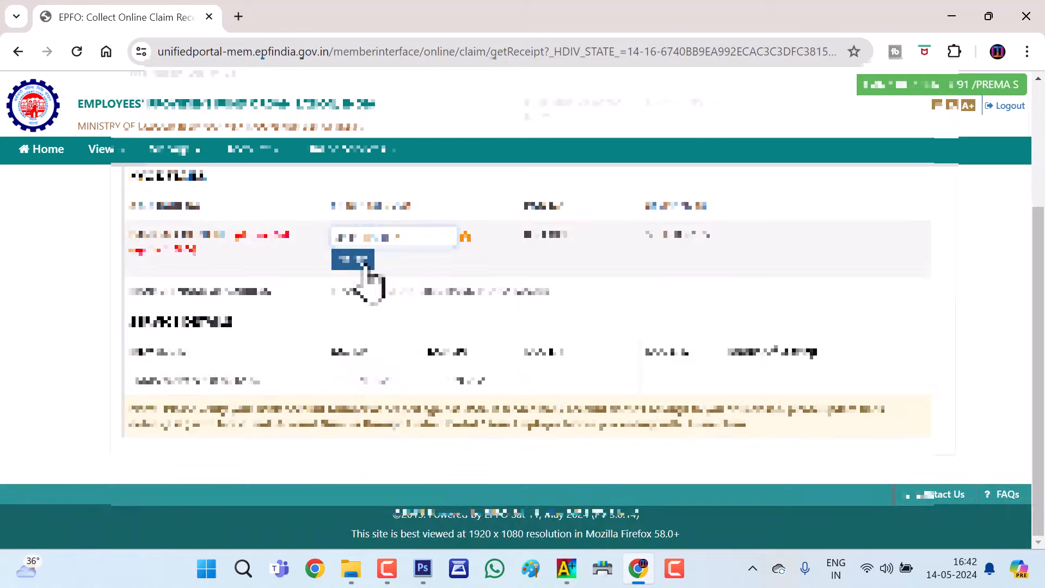
left_click(354, 260)
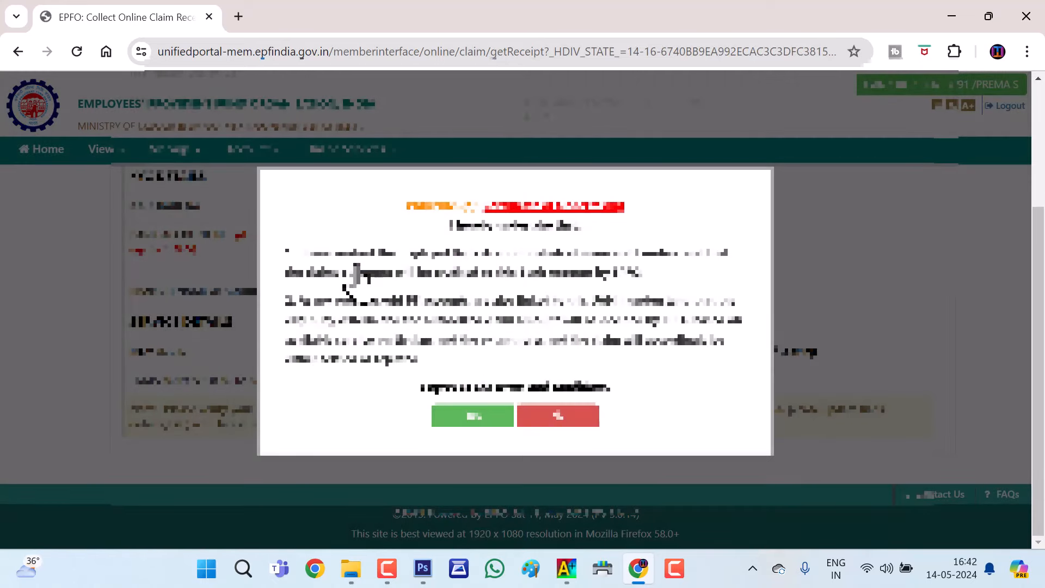
left_click(472, 416)
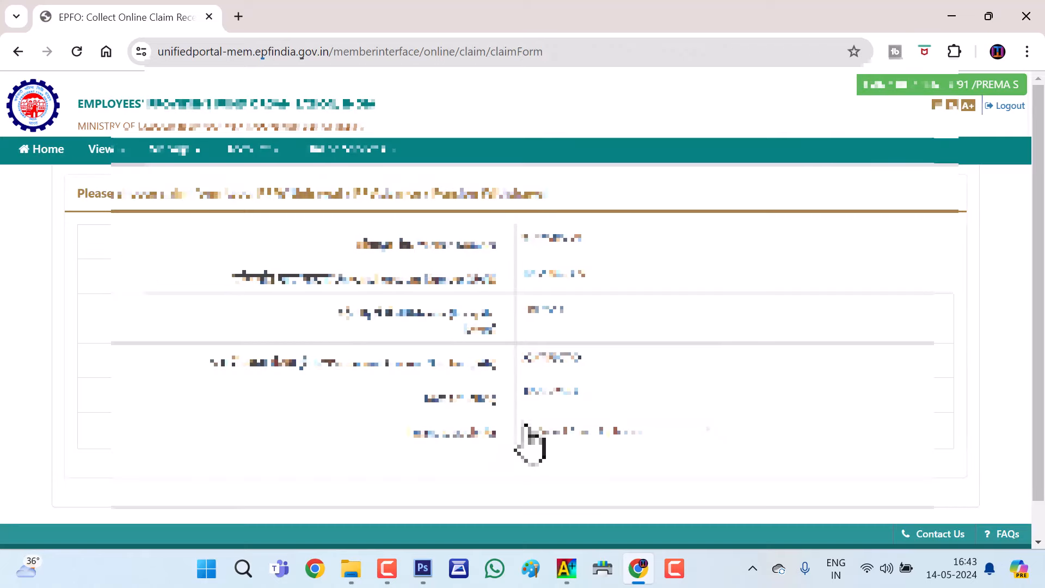
scroll(506, 264, "down", 1)
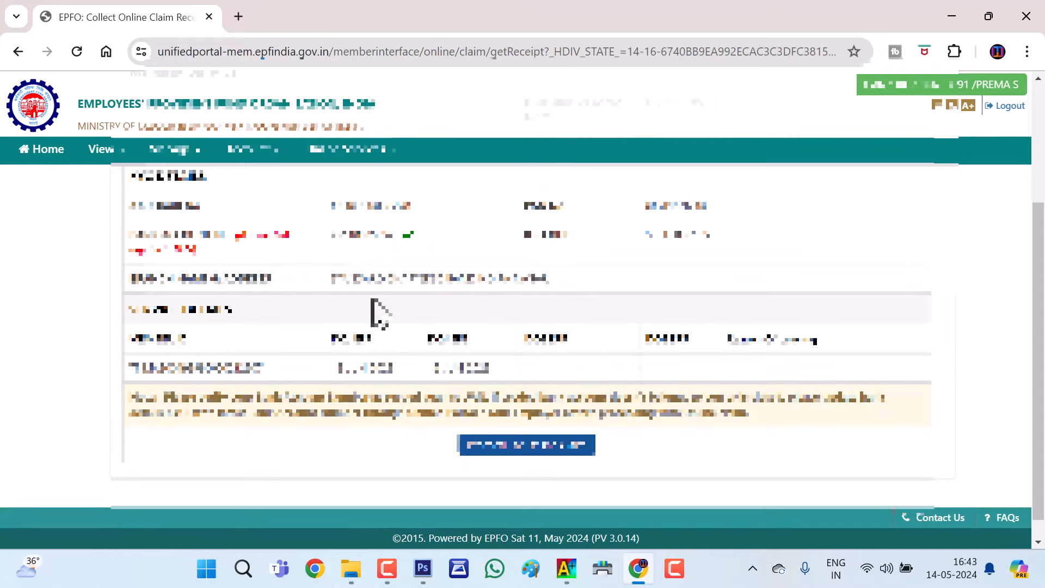
scroll(362, 306, "up", 1)
scroll(362, 321, "down", 2)
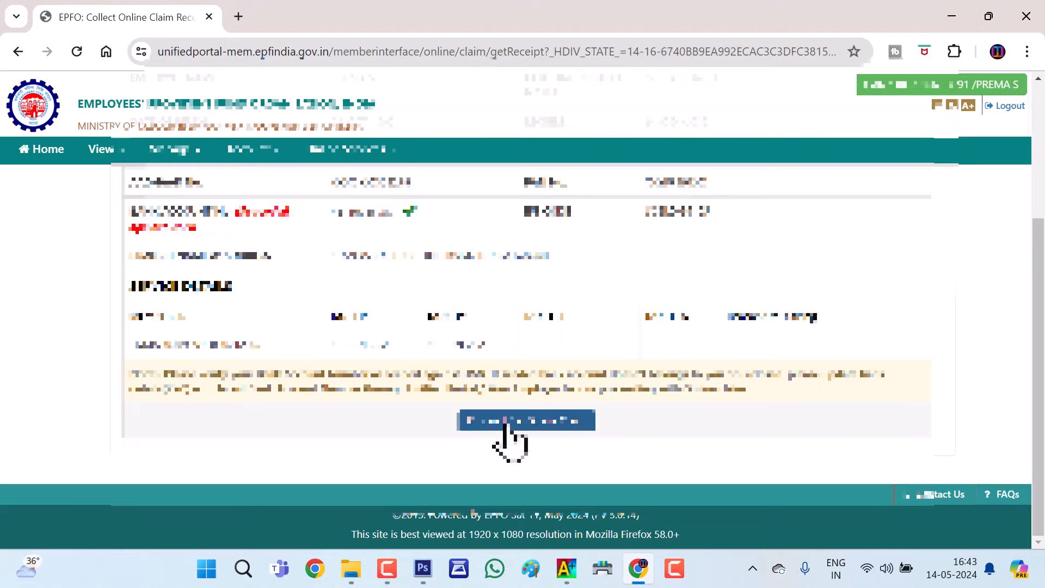
Proceed to the online claim form and choose PF ADVANCE (FORM-31) as the claim type
left_click(526, 425)
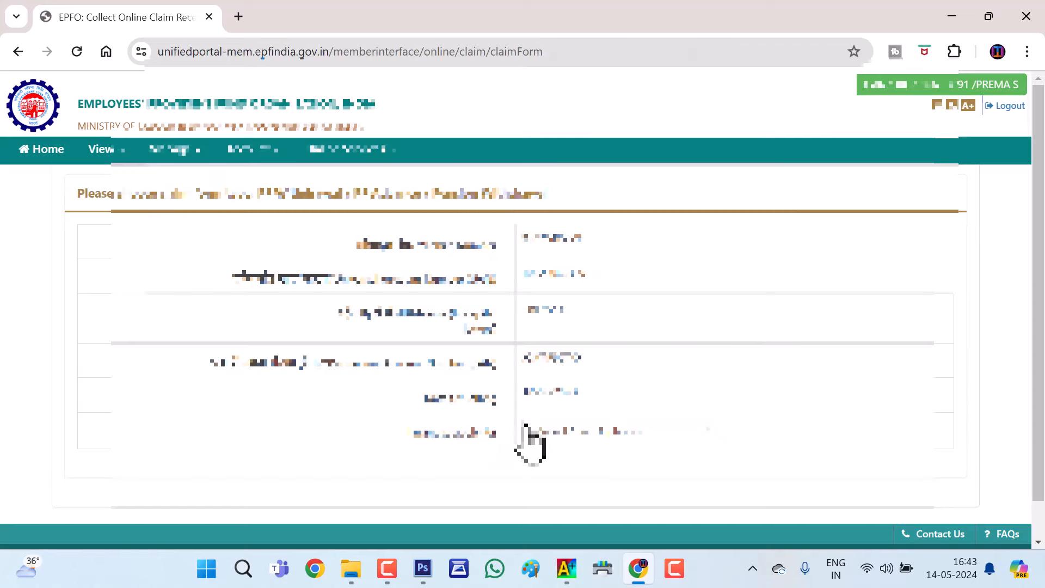
scroll(509, 267, "down", 2)
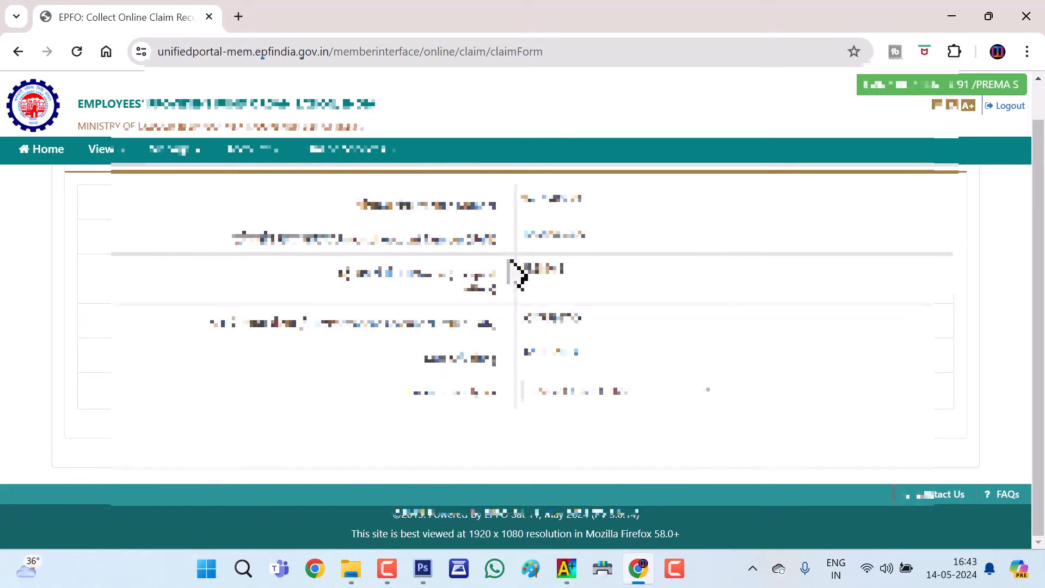
scroll(436, 338, "up", 1)
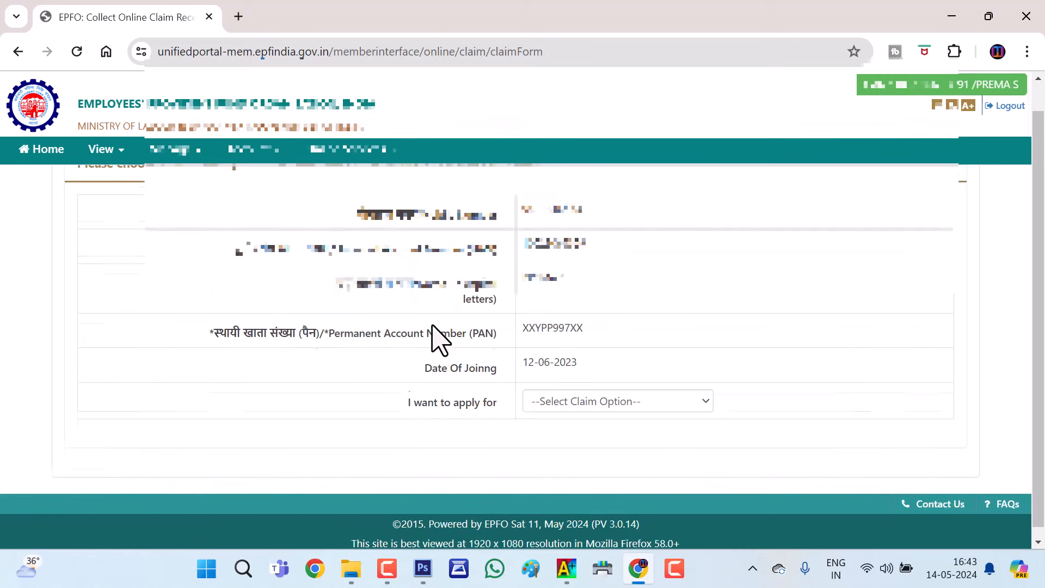
scroll(489, 370, "down", 1)
left_click_drag(408, 398, 490, 393)
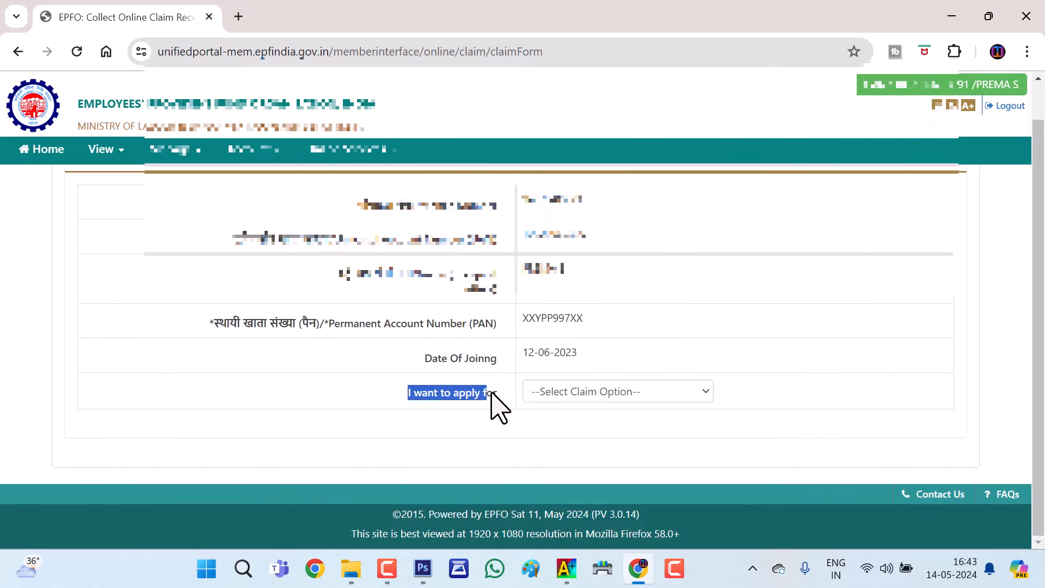
left_click(553, 410)
left_click(602, 401)
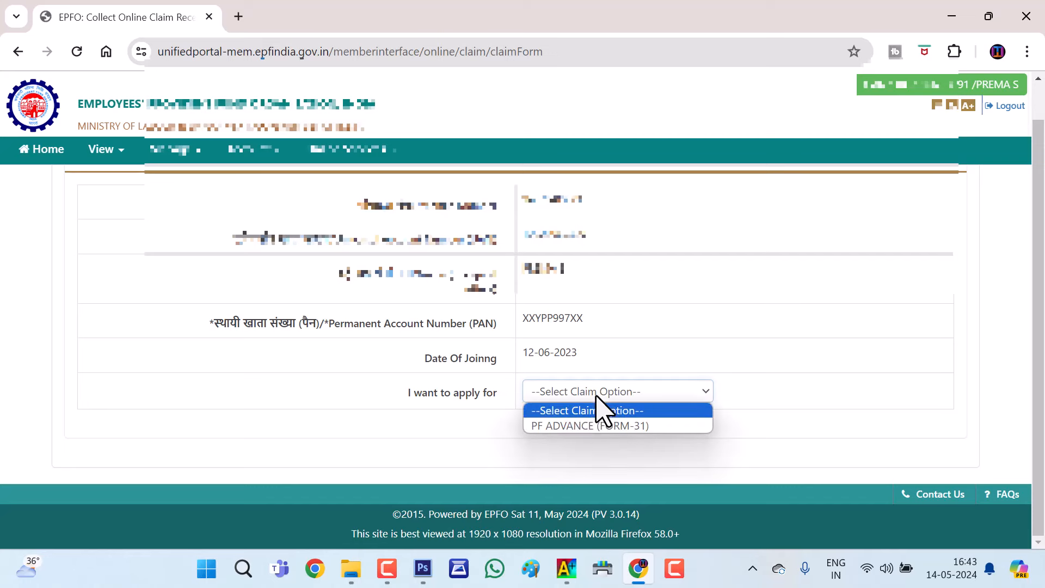
left_click(598, 427)
Pick an option in the next claim-form dropdown field below the claim type
scroll(624, 280, "down", 3)
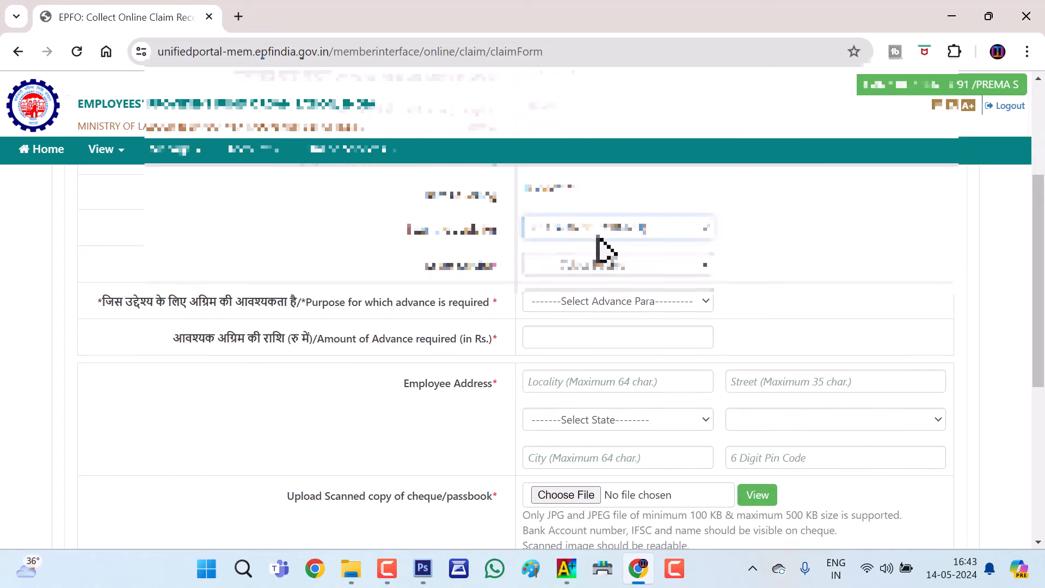
left_click(597, 235)
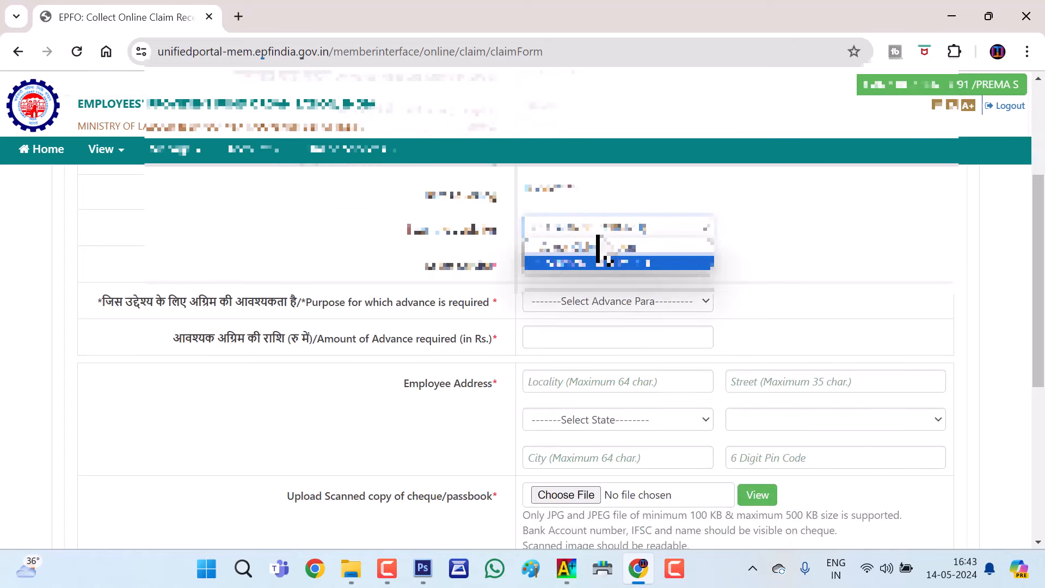
left_click(598, 261)
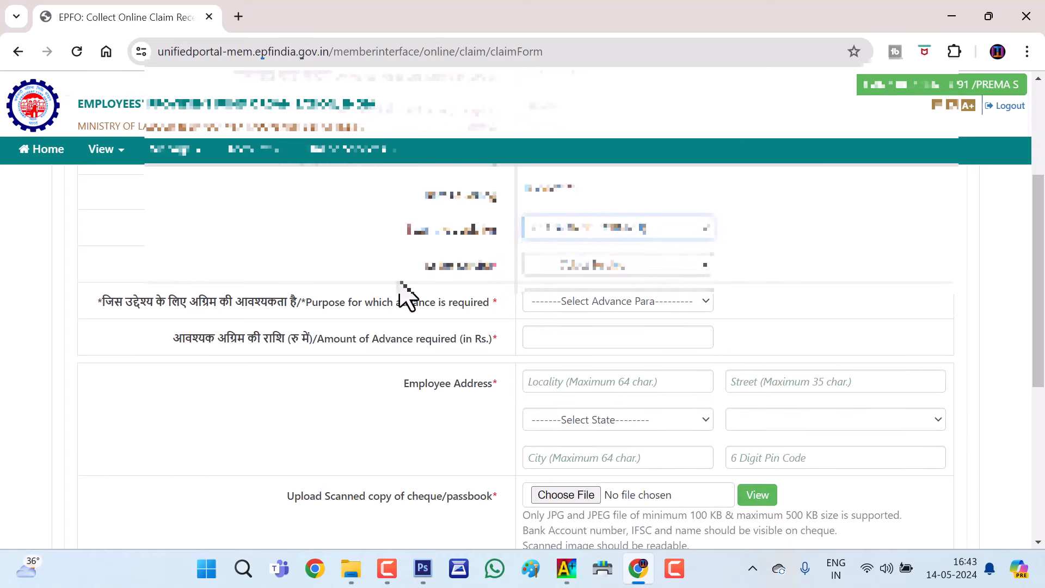
scroll(404, 305, "up", 3)
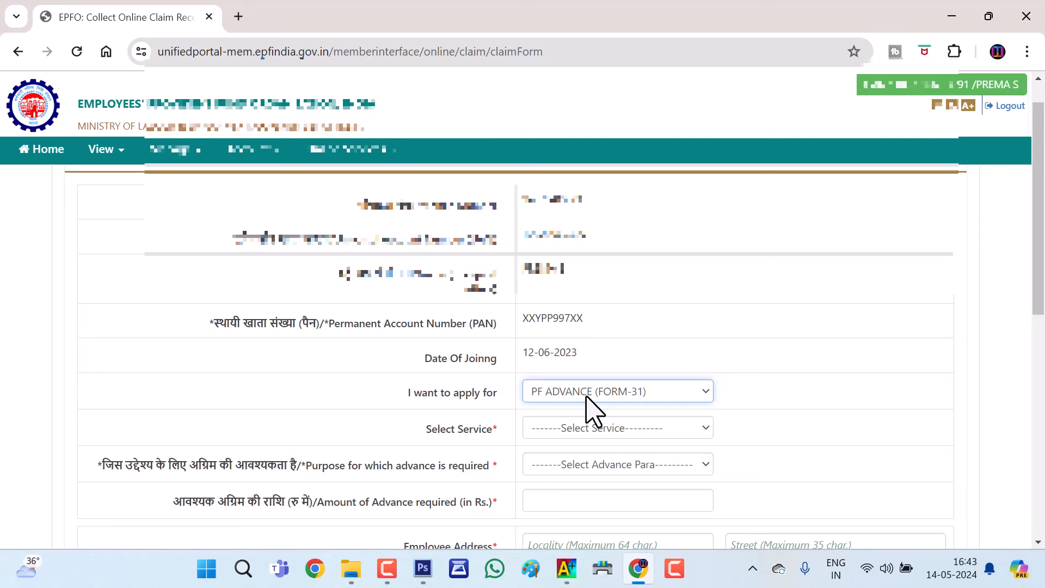
scroll(600, 308, "down", 1)
Choose the STANDARD CHARTERED GLOBAL BUSINESS SERVICES employment as the advance claim's service
left_click(566, 349)
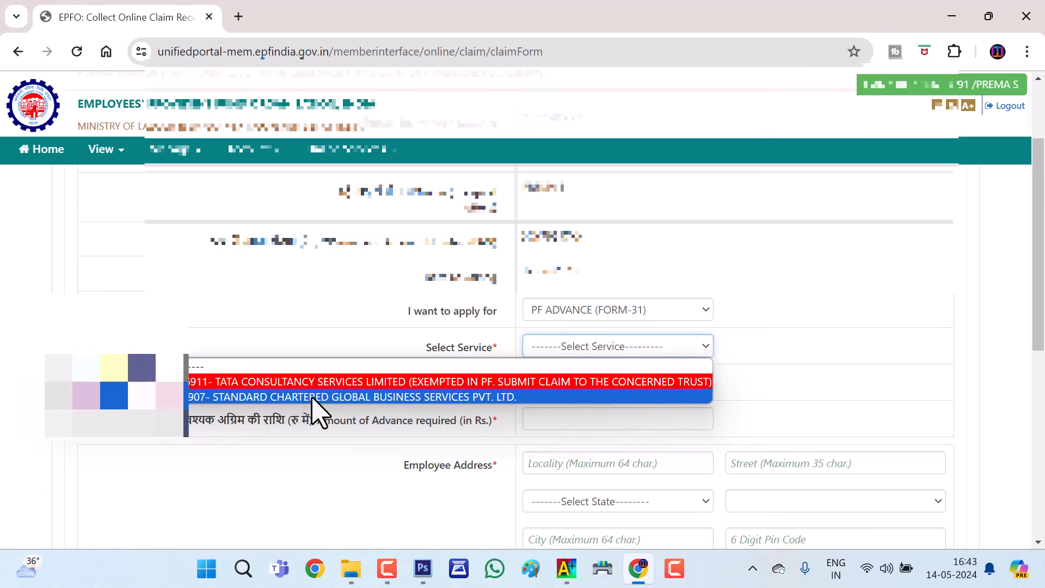
left_click(590, 348)
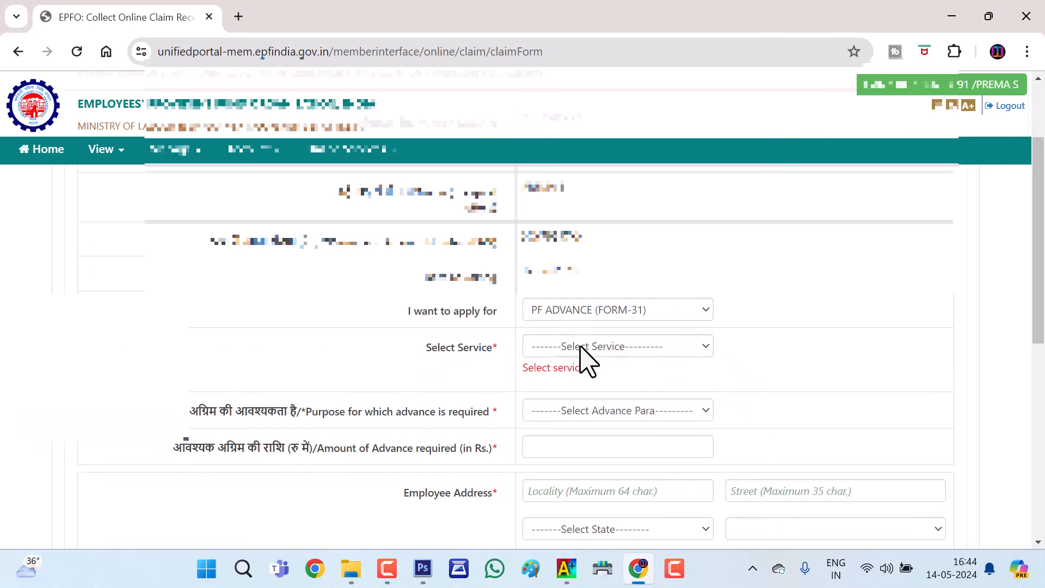
left_click(582, 354)
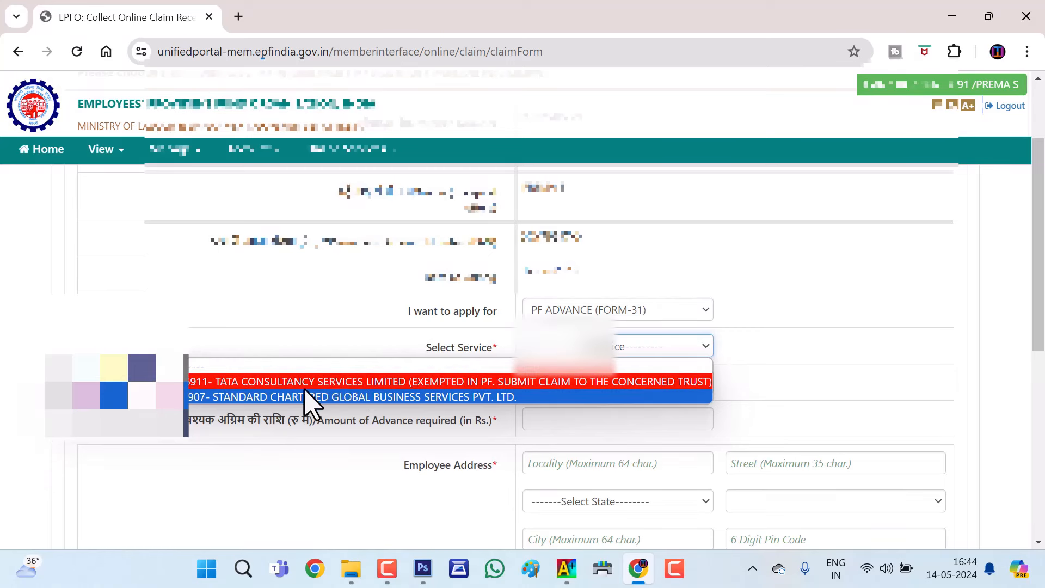
left_click(272, 396)
left_click(654, 350)
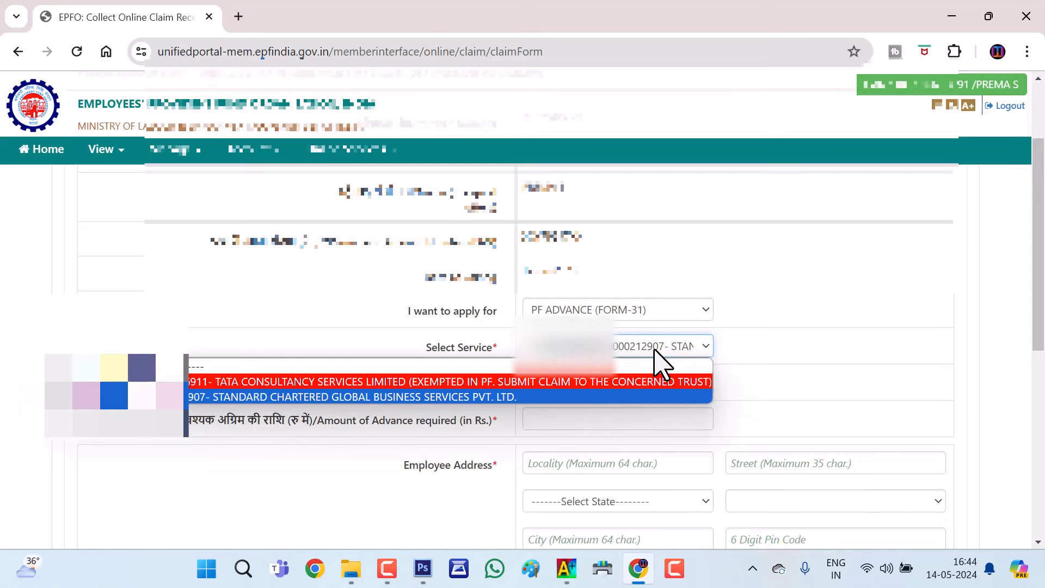
left_click(656, 351)
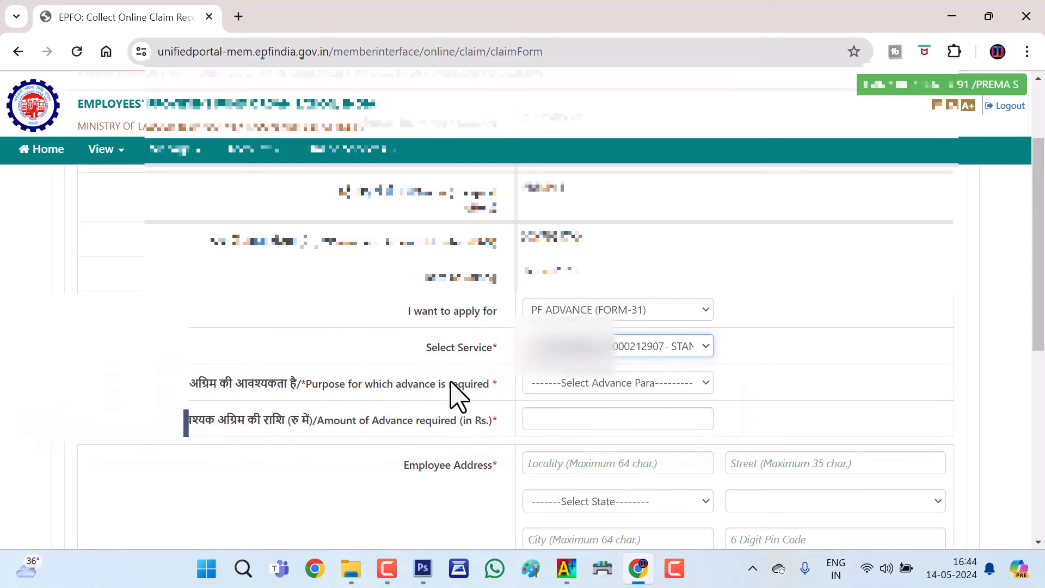
left_click(626, 385)
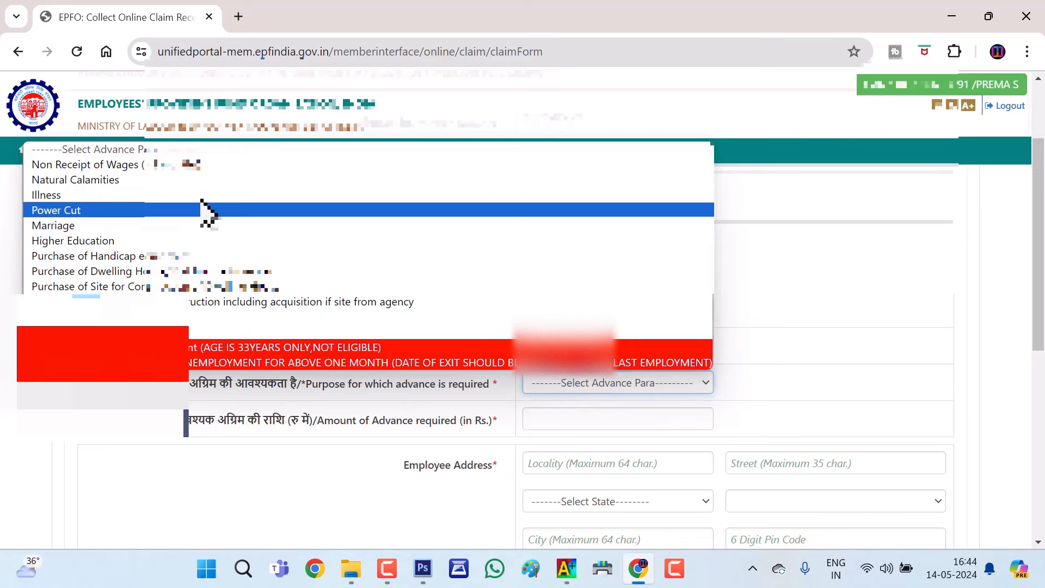
Set the advance purpose to Illness, leaving the Amount of Advance required field empty
left_click(204, 195)
scroll(765, 378, "down", 1)
key("Tab")
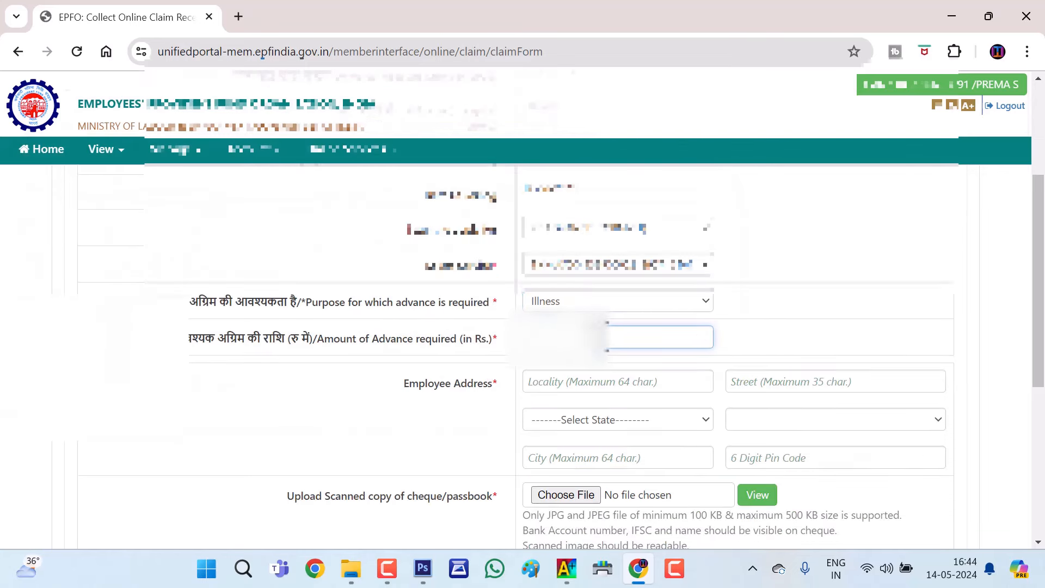
left_click(320, 339)
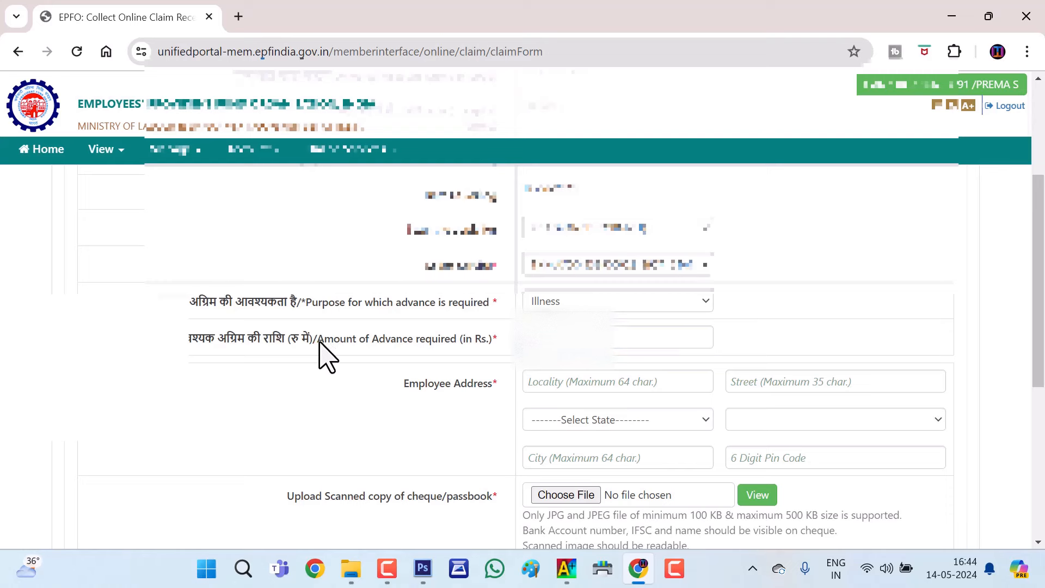
left_click_drag(319, 340, 463, 345)
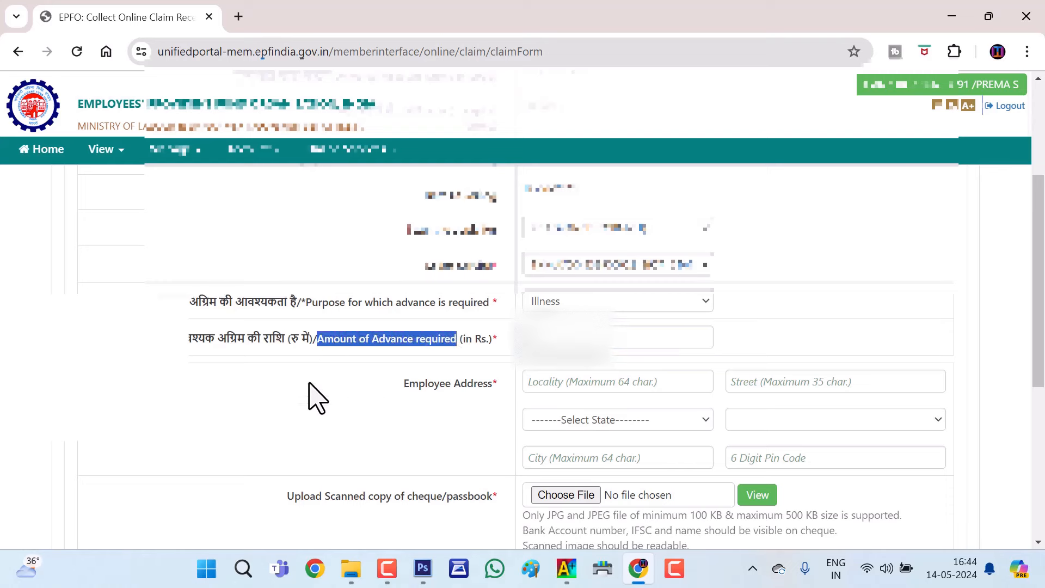
left_click(368, 346)
Open the EPFO Member Passbook sign-in page in a new tab, then start a blank tab
mouse_move(149, 166)
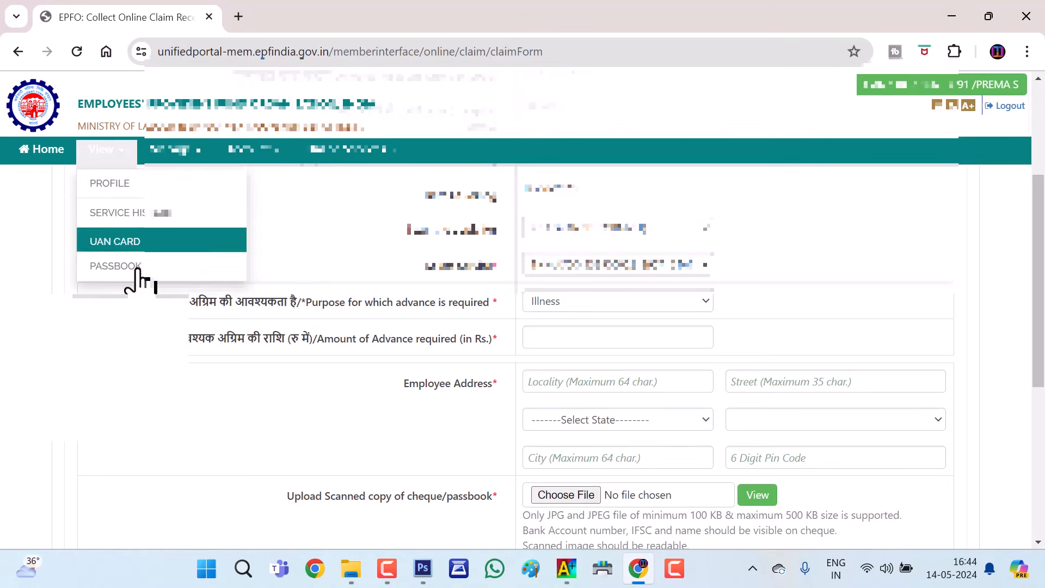
left_click(137, 277)
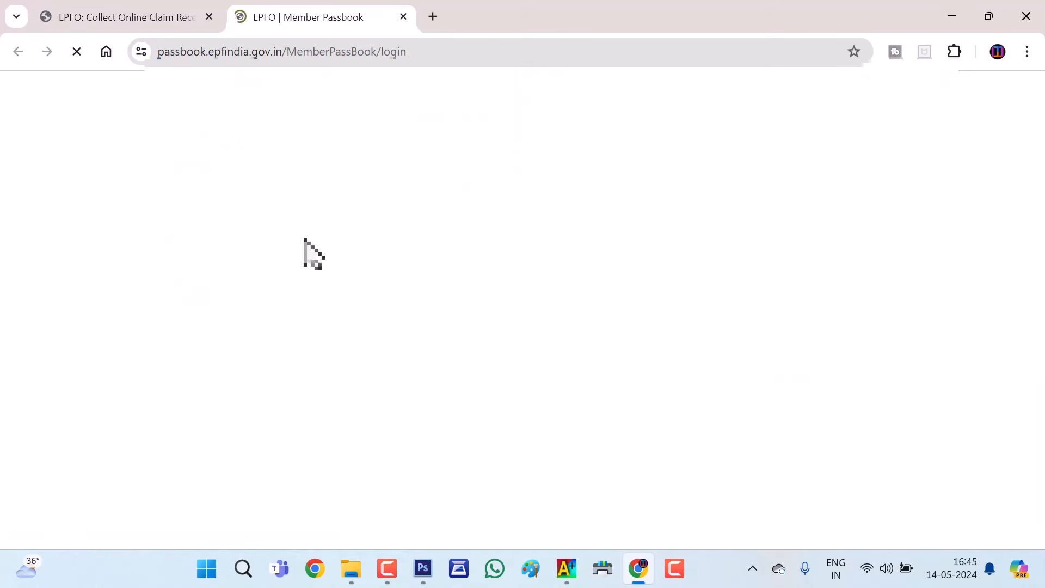
left_click(213, 450)
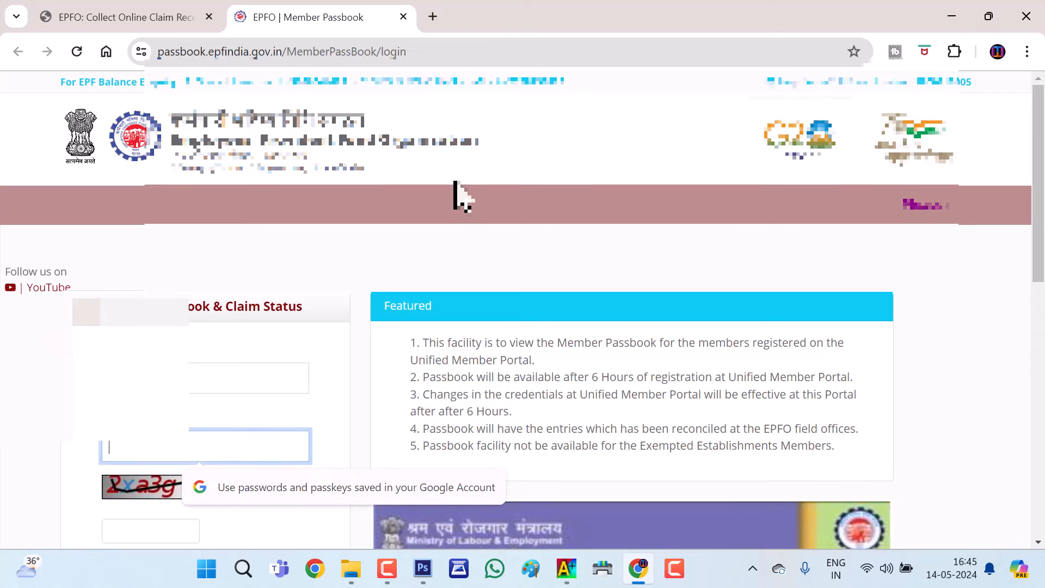
scroll(376, 288, "down", 3)
scroll(376, 289, "up", 3)
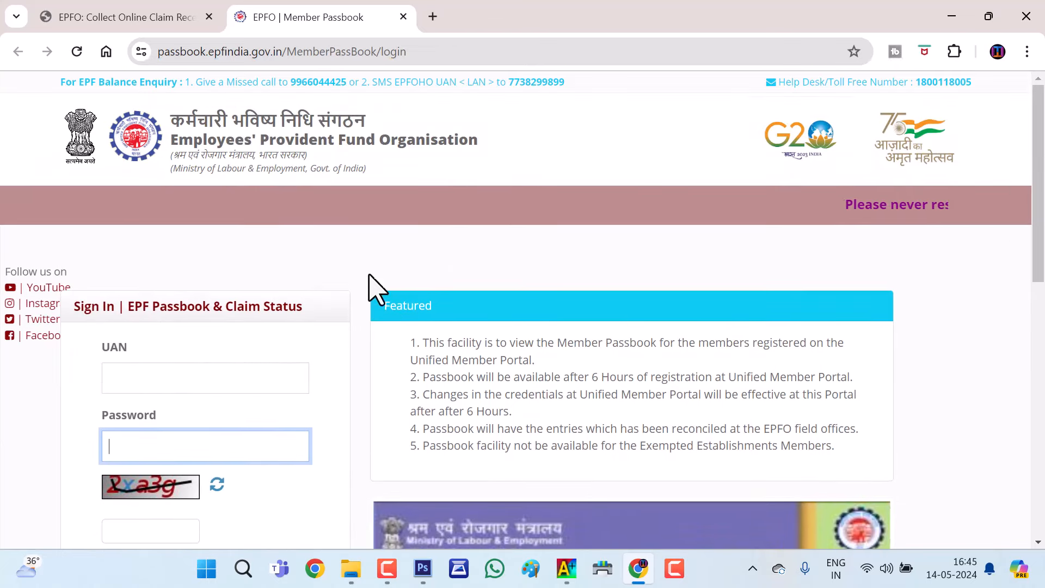
left_click(433, 17)
Search Google for 'uan balance check missed call number'
left_click(381, 16)
left_click(499, 5)
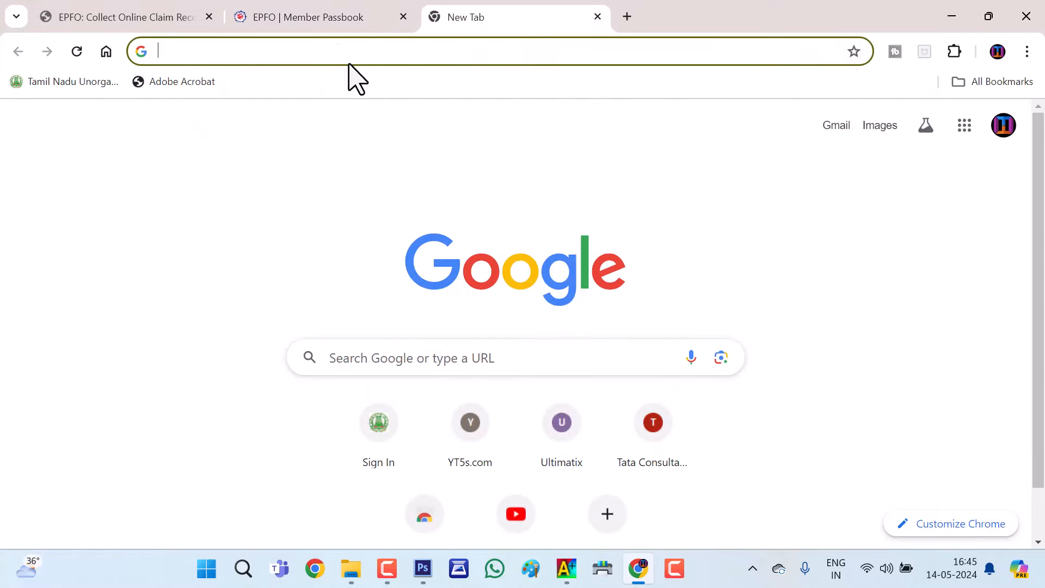
left_click(338, 52)
type("uan")
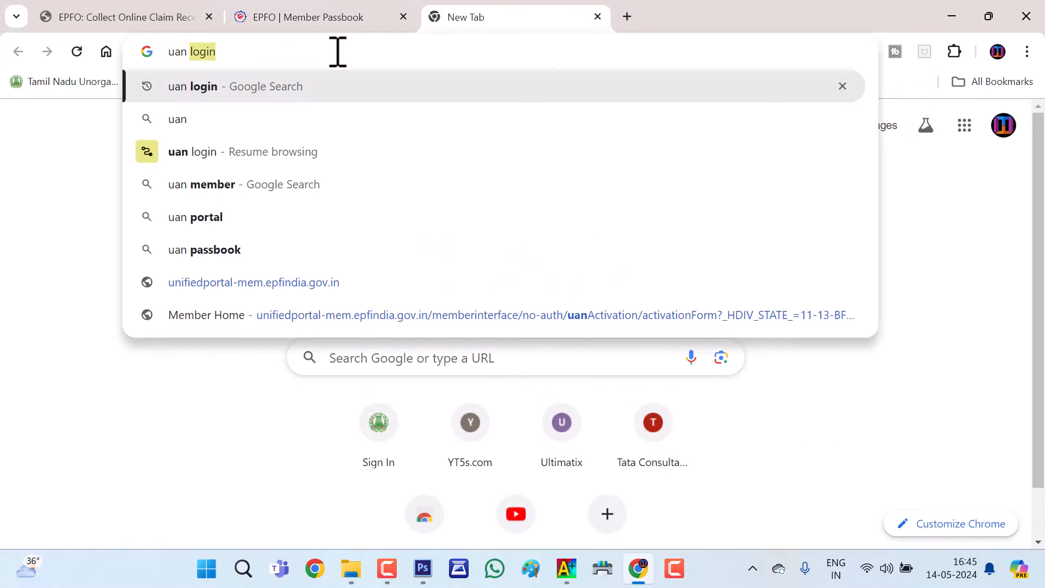
type(" balance check")
key("Down")
key("Down")
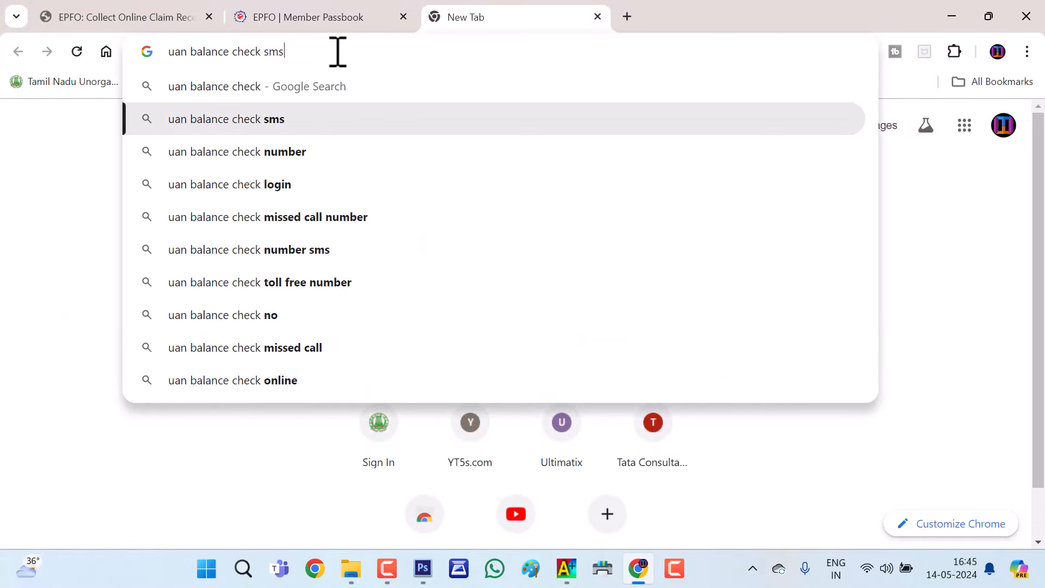
key("Down")
key("Down")
key("Return")
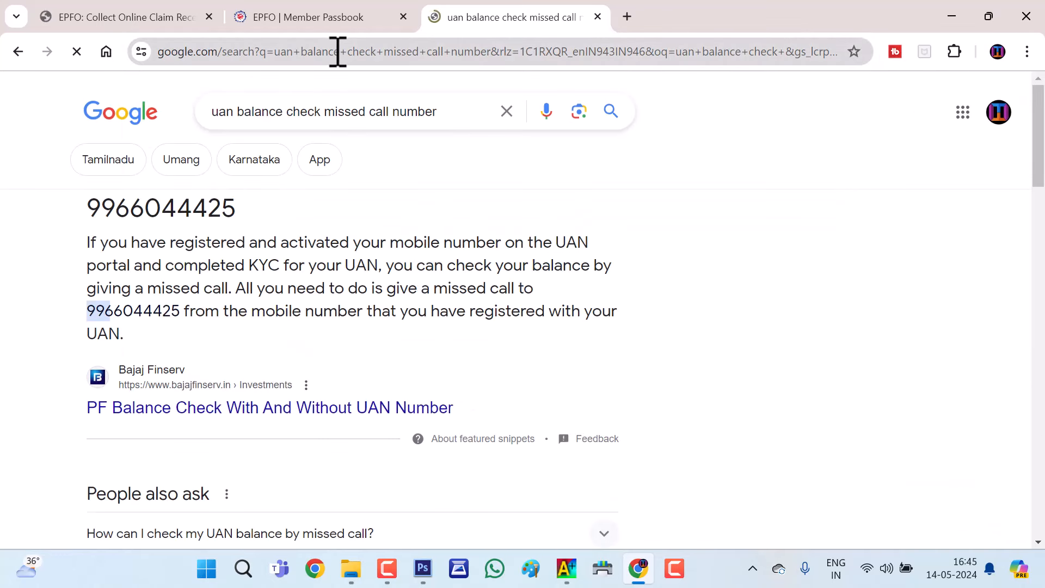
left_click_drag(252, 213, 85, 208)
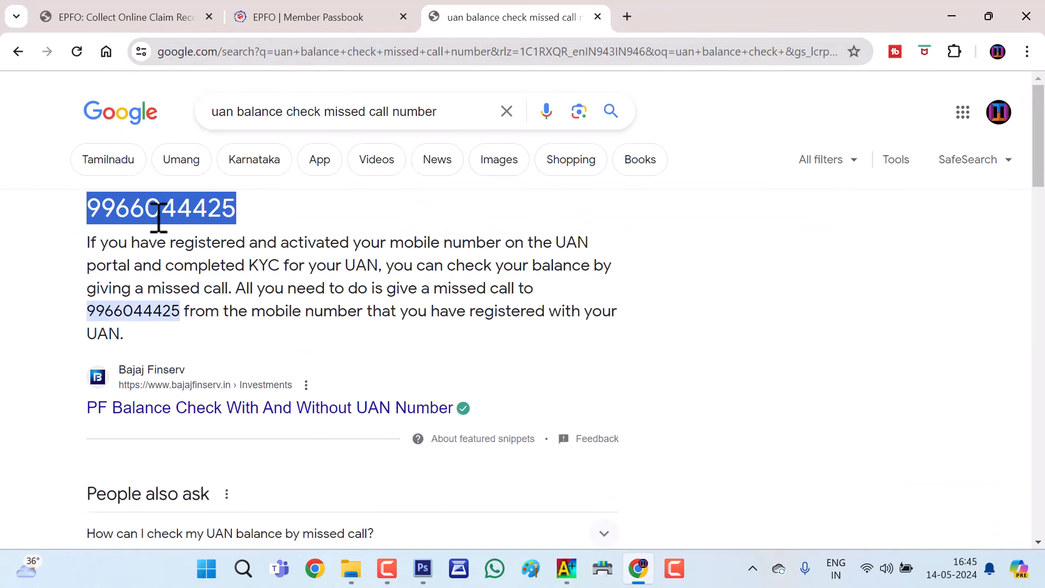
left_click(313, 223)
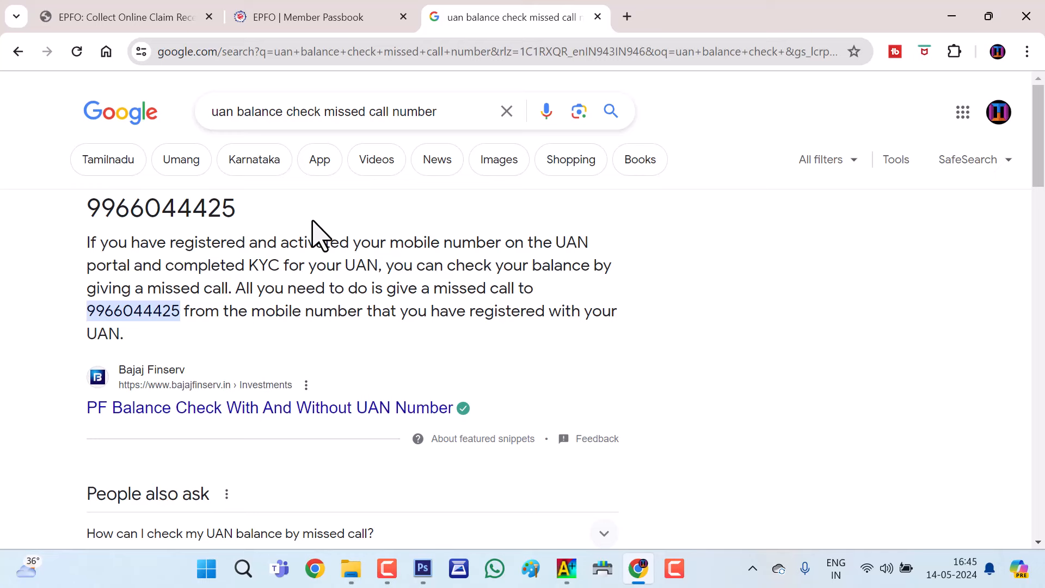
left_click(217, 13)
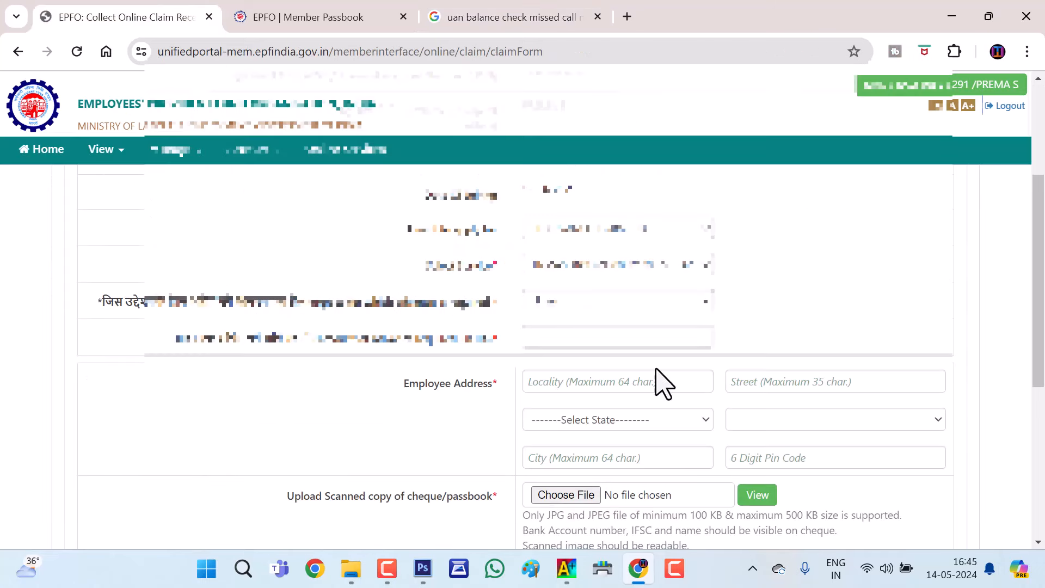
Fill in the remaining empty field on the claim form
left_click(570, 334)
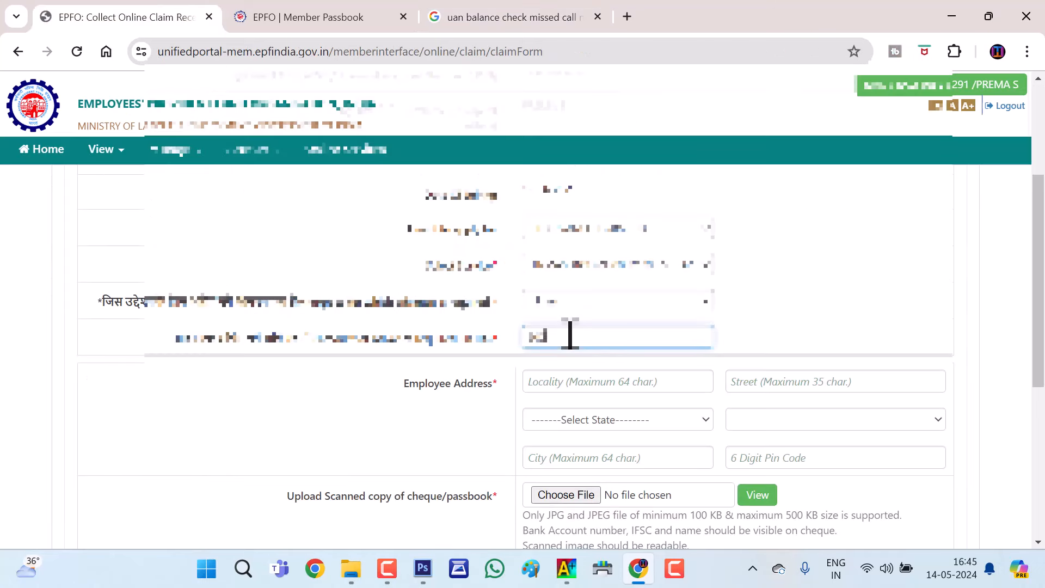
scroll(598, 315, "down", 4)
scroll(436, 304, "up", 3)
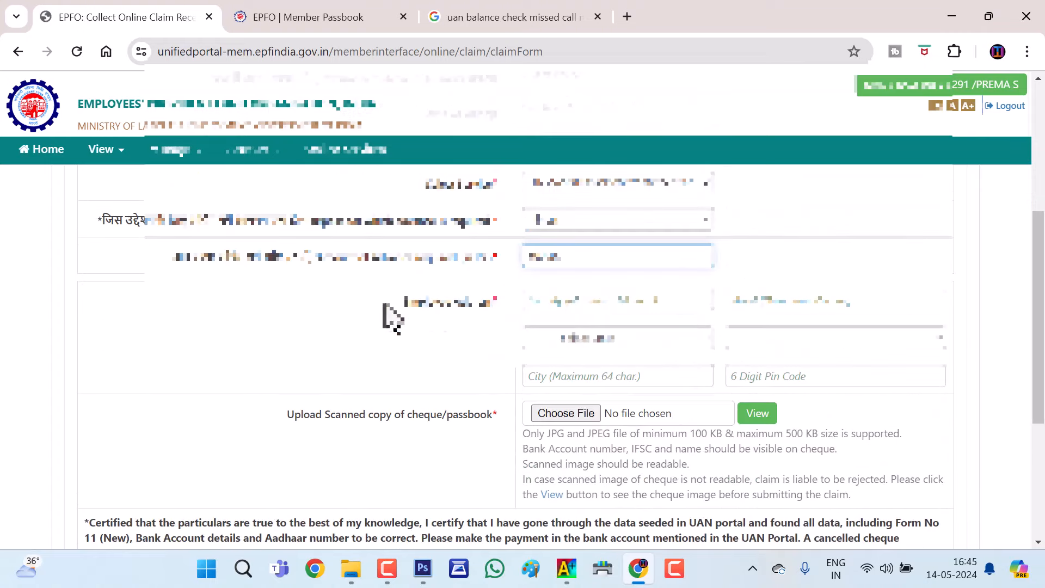
Enter the employee address with state TAMIL NADU, attach the cheque image, and give Aadhaar consent
left_click(605, 300)
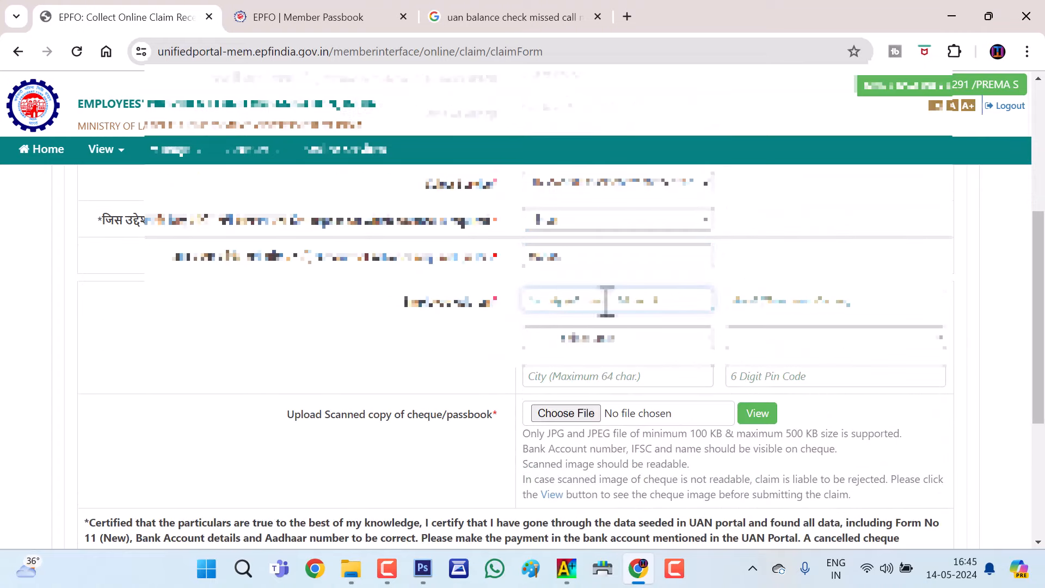
left_click(682, 341)
scroll(651, 272, "down", 5)
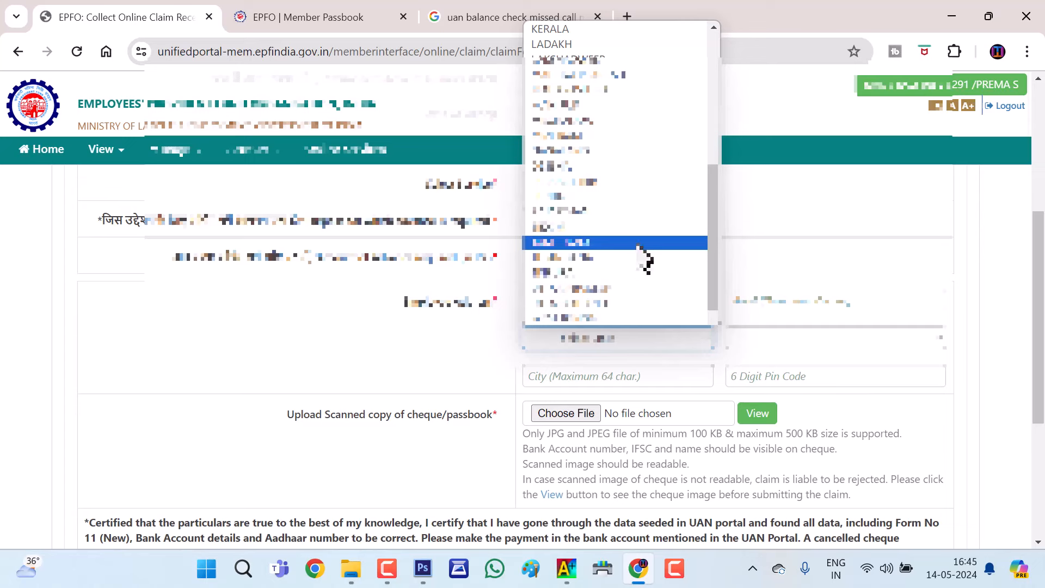
left_click(640, 248)
scroll(598, 293, "down", 2)
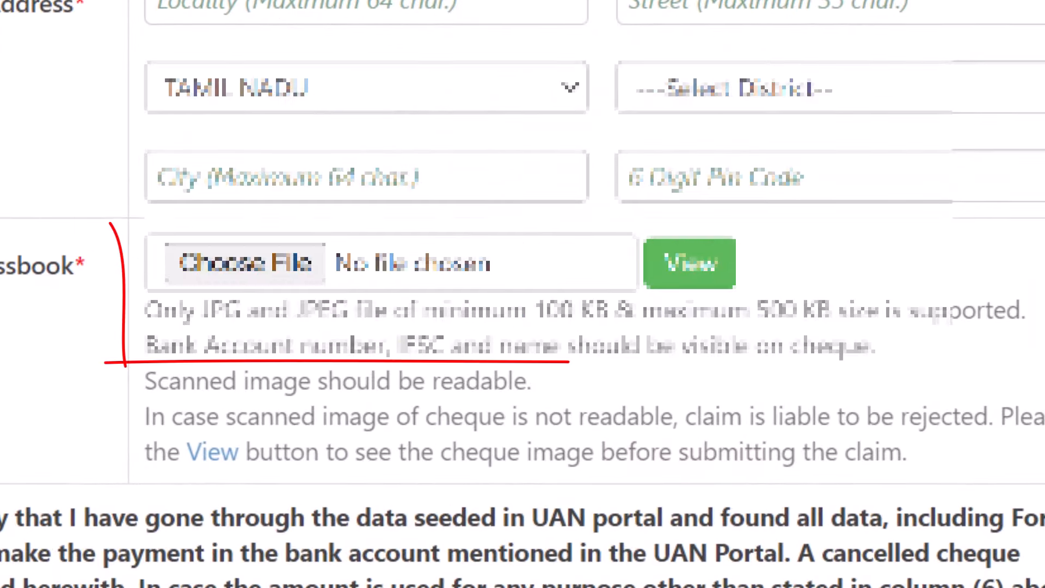
left_click(255, 286)
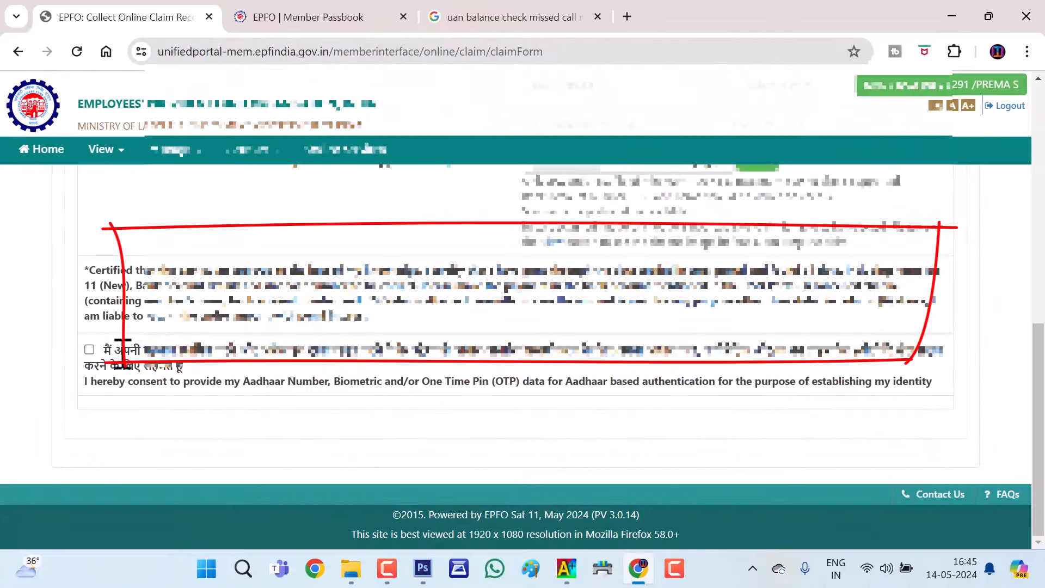
left_click(89, 349)
Request the Aadhaar OTP for the claim and enter the OTP received
scroll(187, 320, "down", 1)
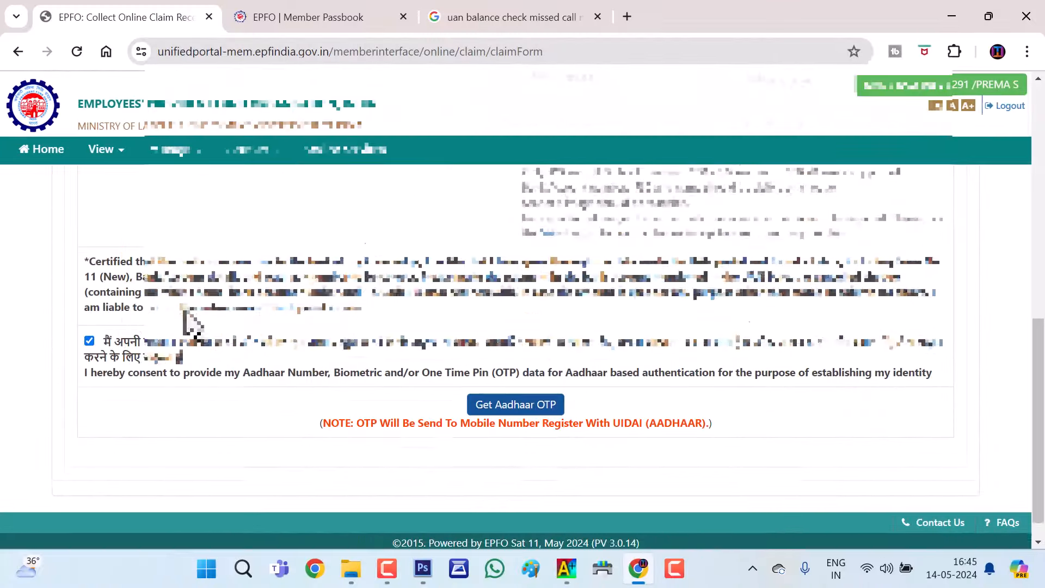
left_click(498, 381)
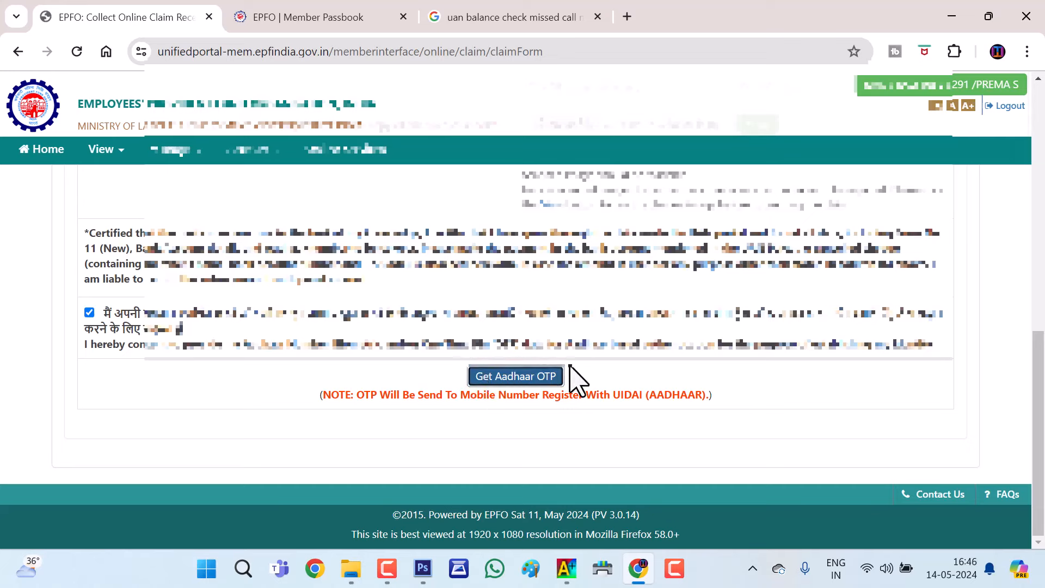
left_click_drag(351, 398, 737, 422)
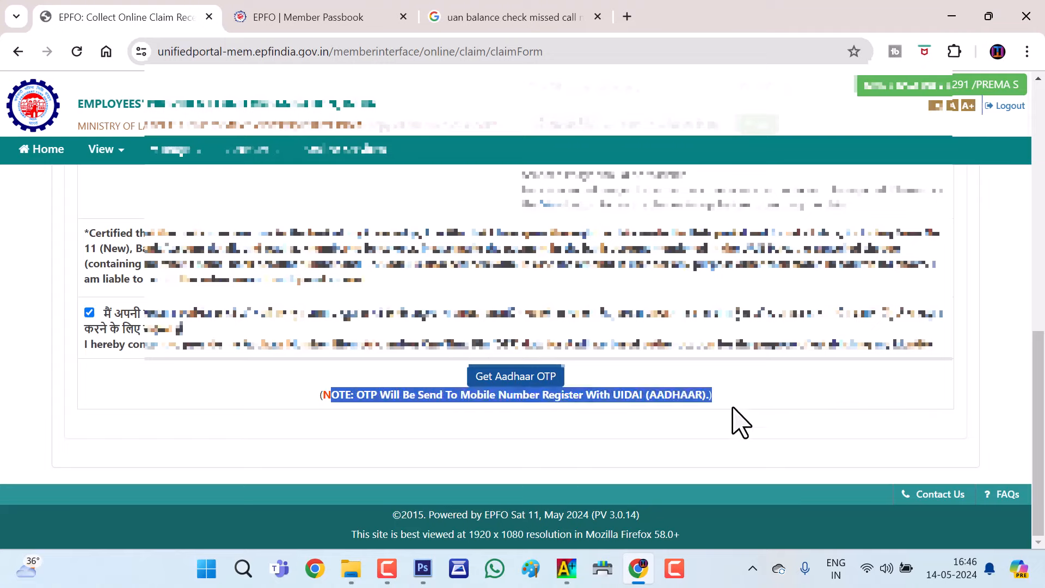
left_click(240, 401)
left_click(524, 390)
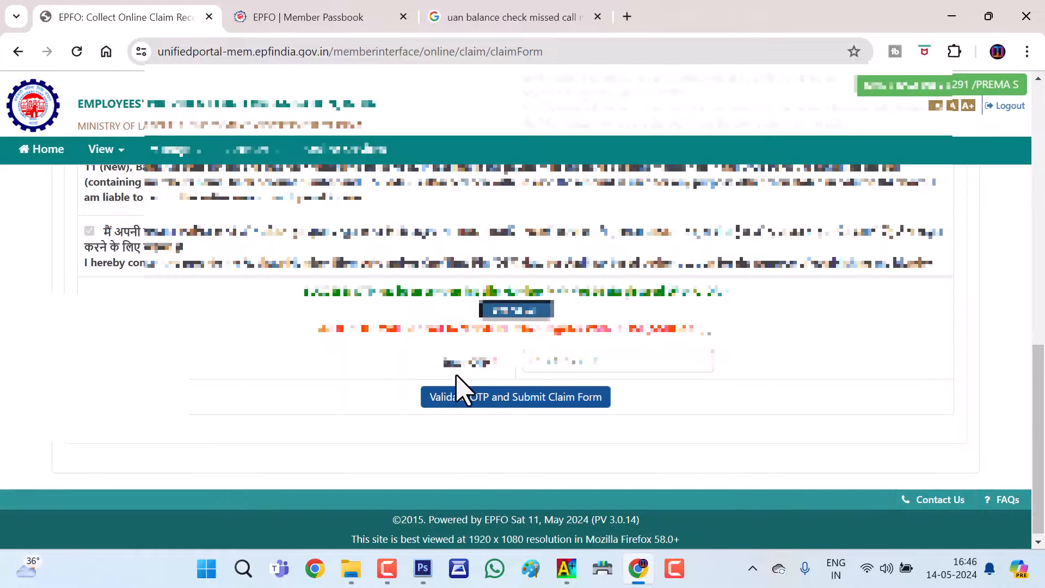
left_click(542, 362)
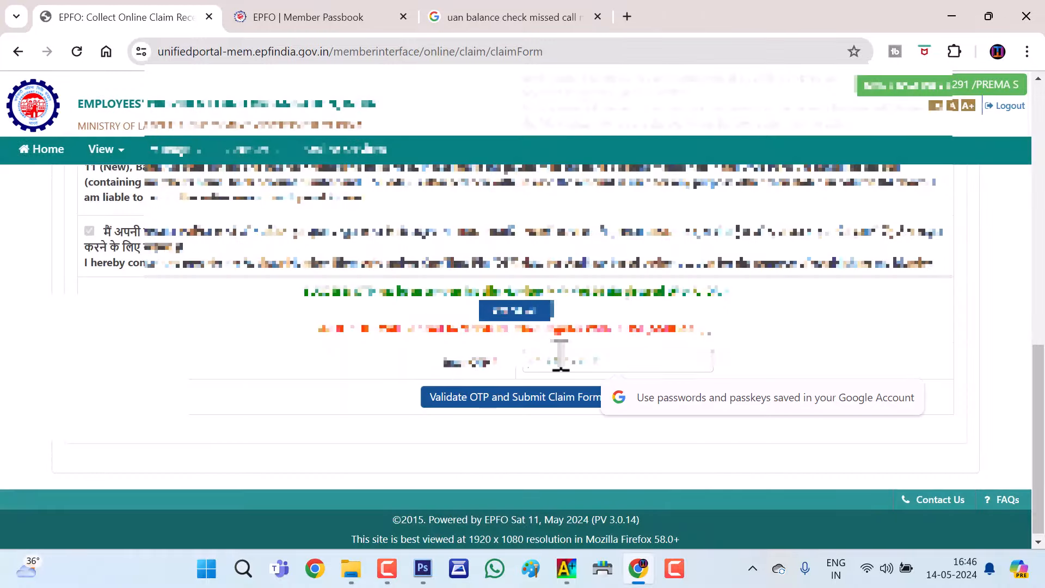
left_click(245, 380)
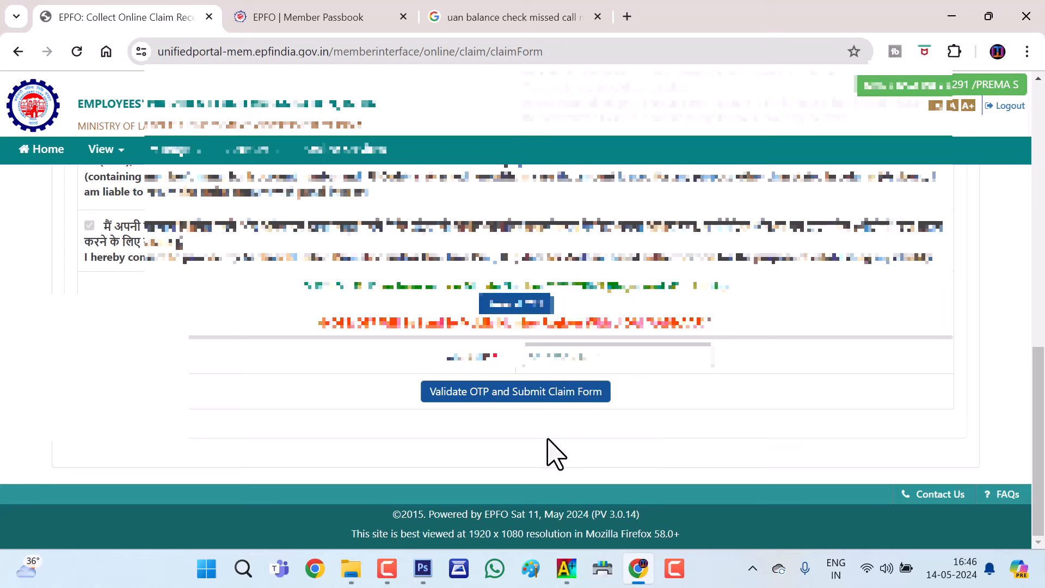
Open Track Claim Status: no online claim record, transfer claim accepted by field office
left_click(348, 155)
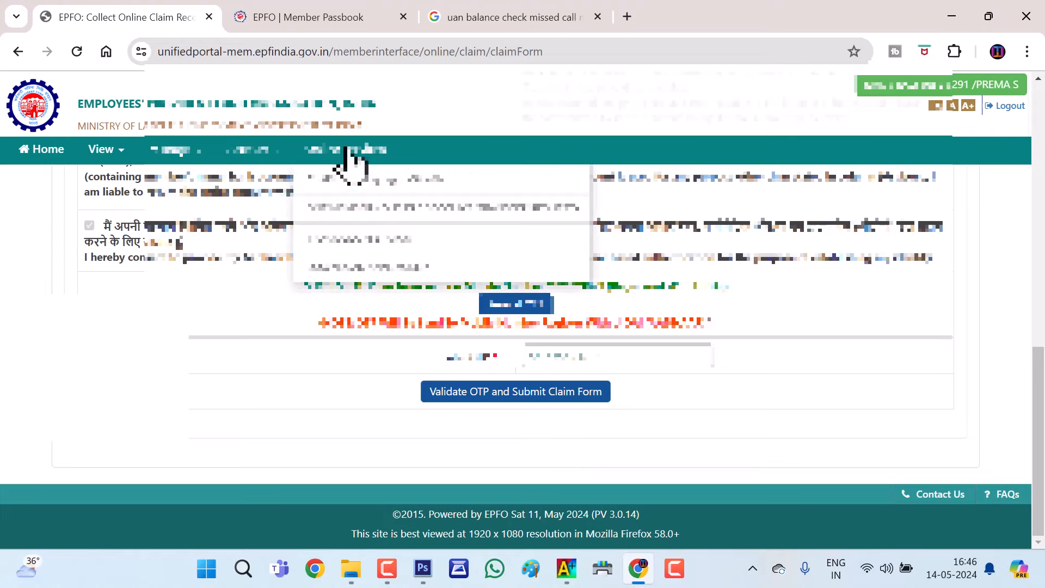
left_click(373, 245)
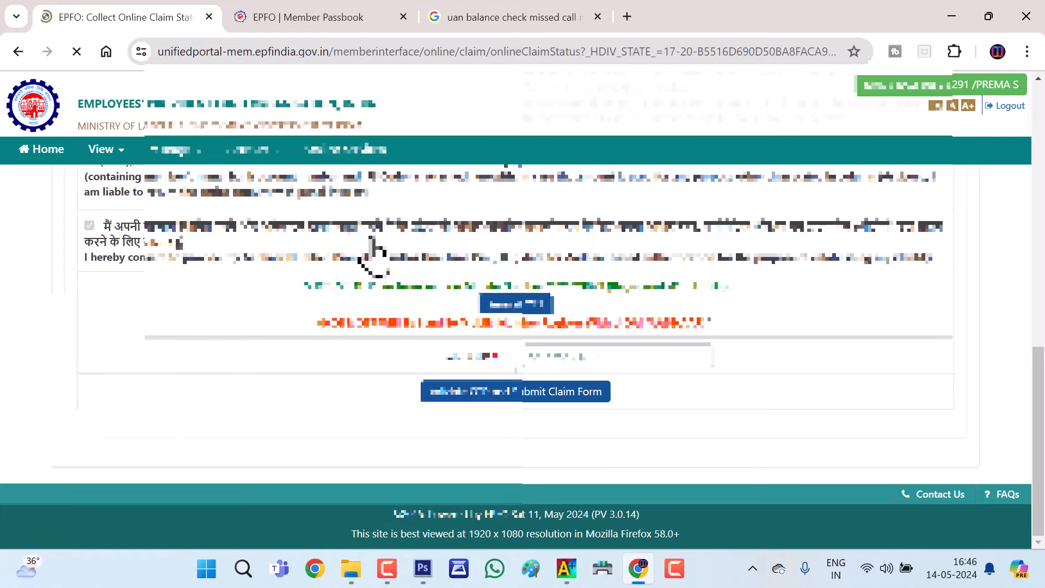
scroll(329, 392, "down", 3)
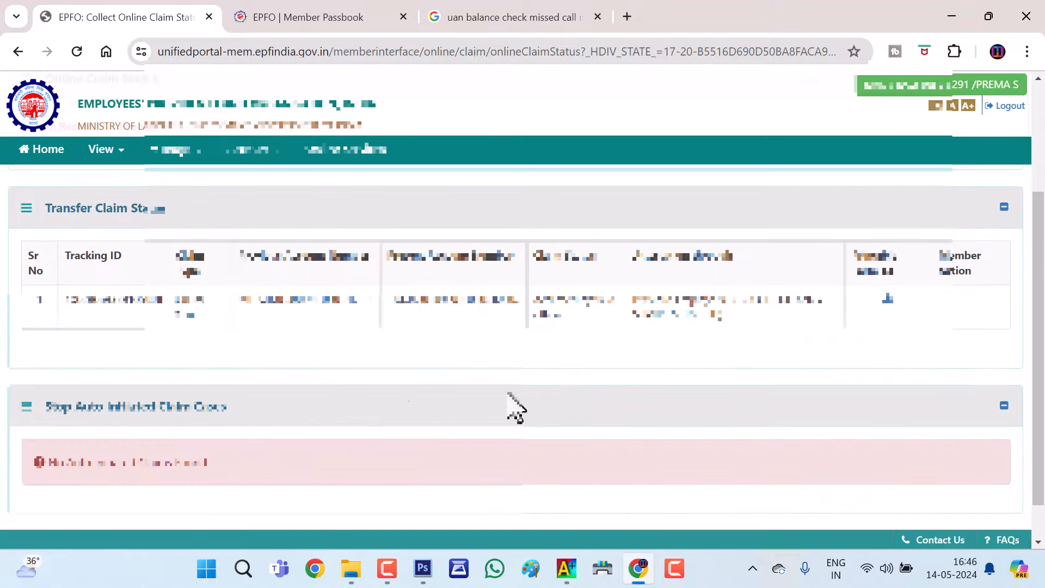
left_click_drag(537, 299, 582, 326)
left_click(595, 359)
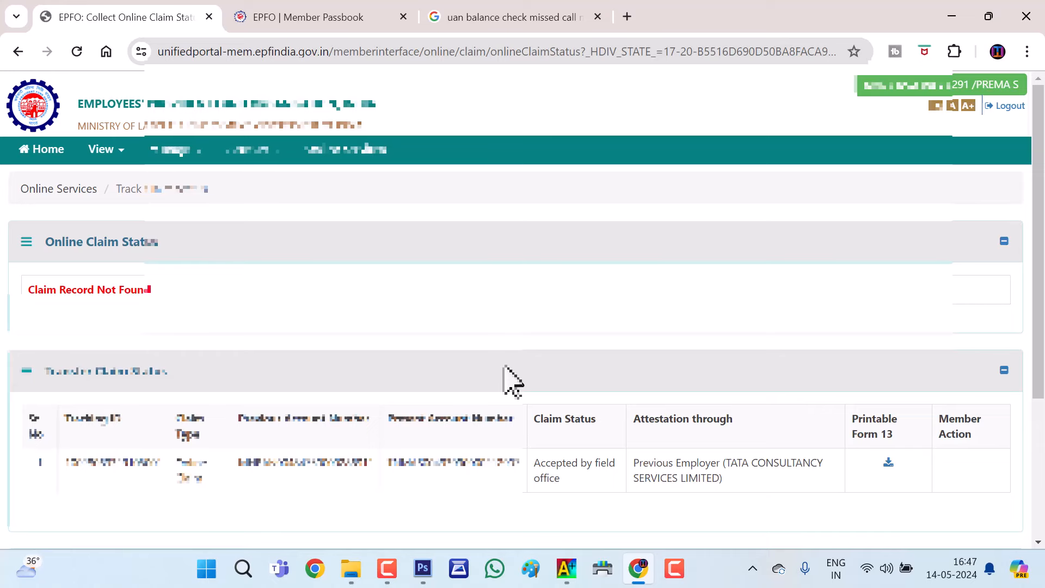
scroll(505, 365, "down", 1)
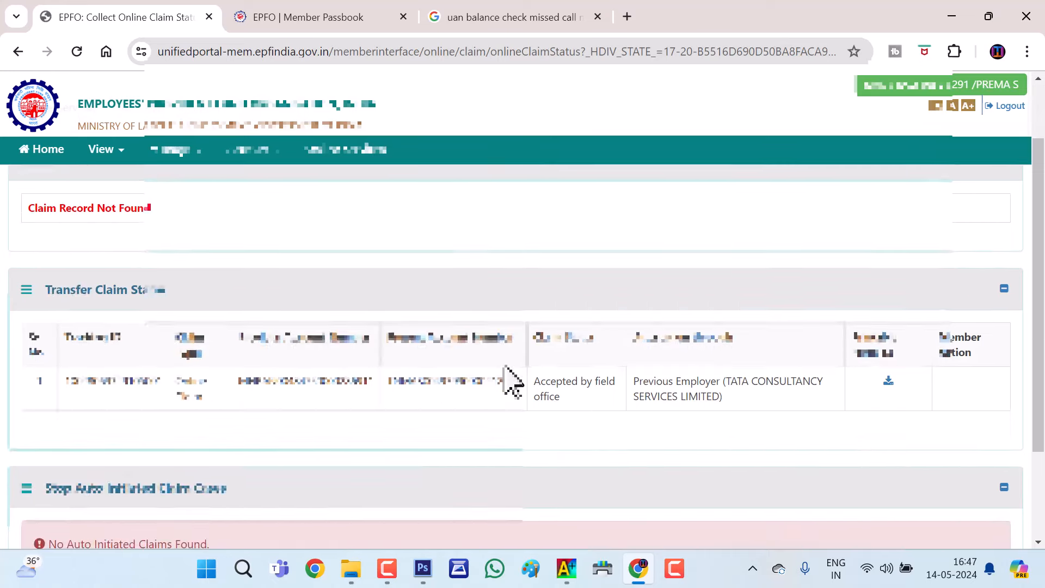
scroll(505, 366, "up", 1)
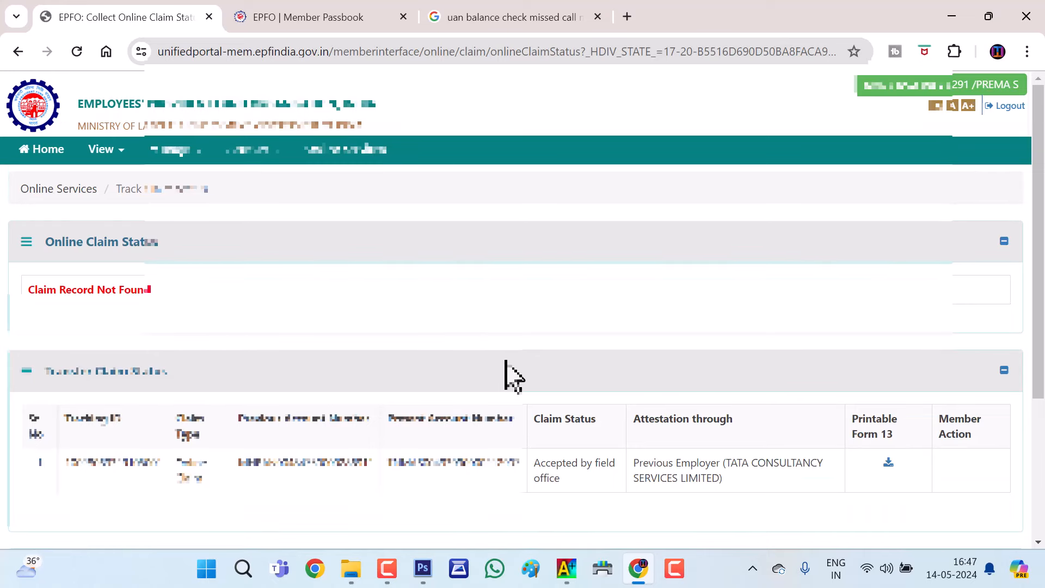
scroll(512, 375, "down", 1)
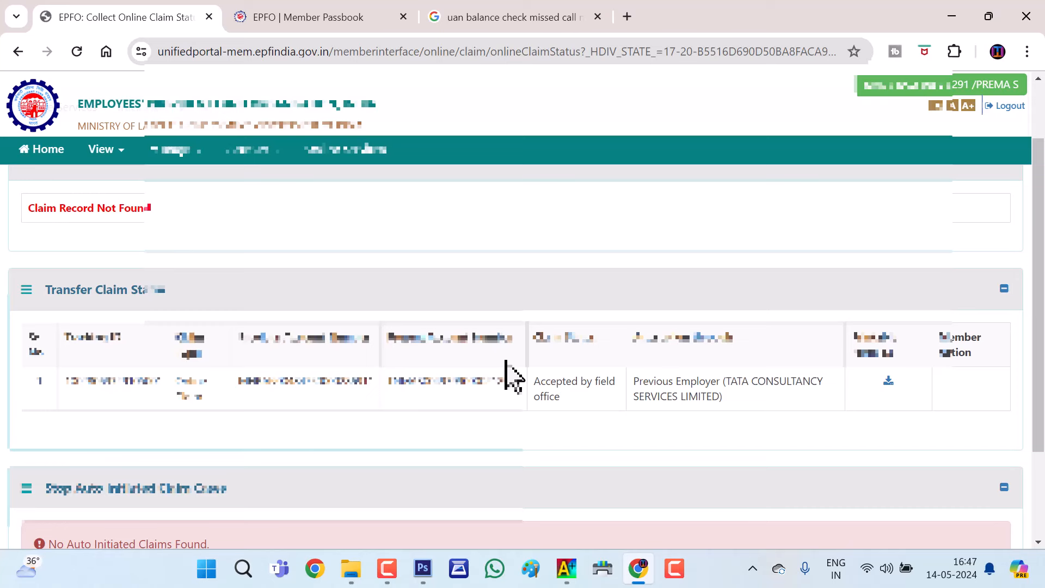
Review the approved documents in Manage > KYC, then return to the Member Home dashboard
left_click(180, 152)
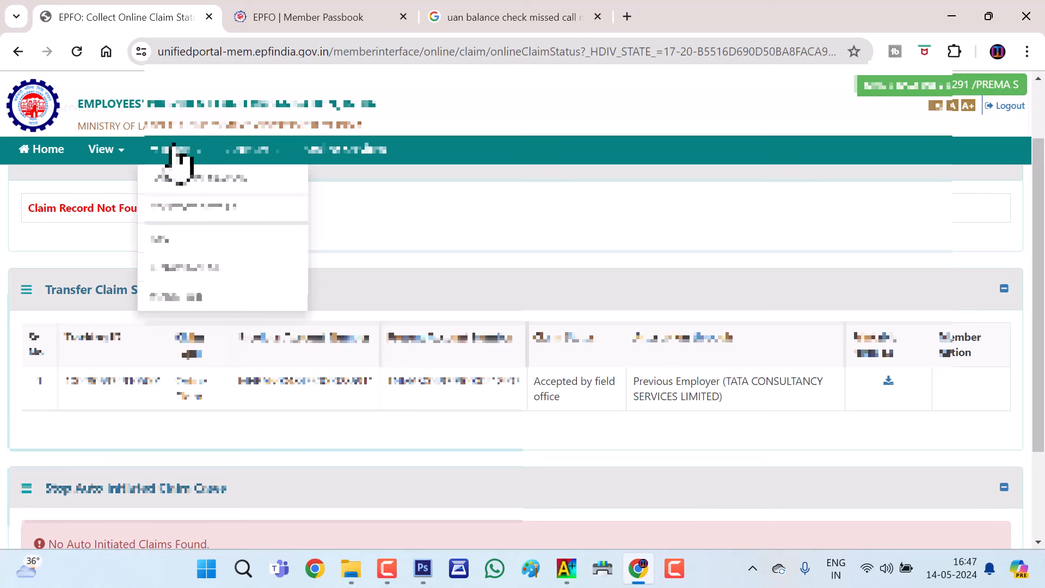
left_click(207, 242)
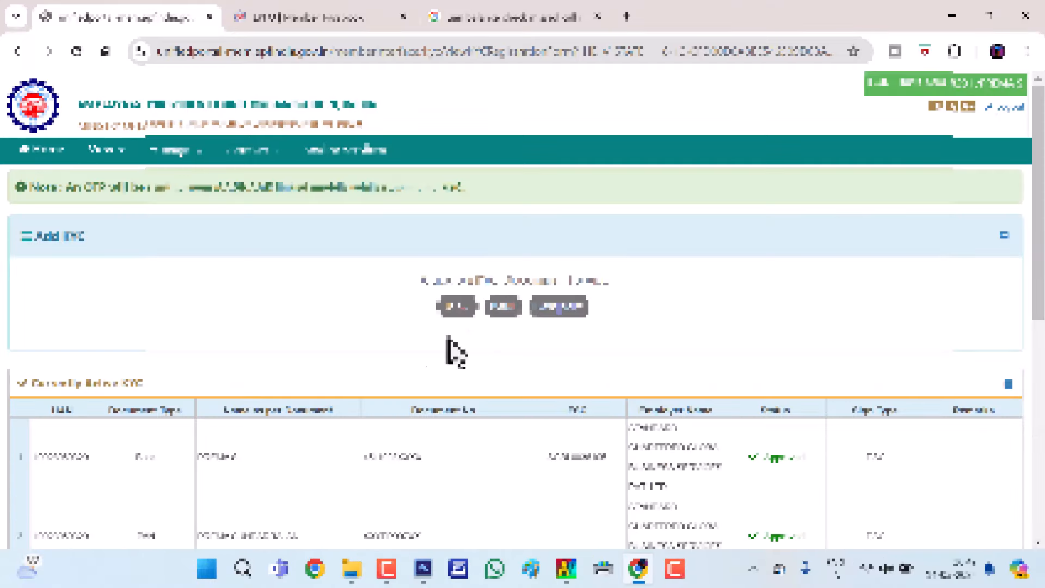
scroll(325, 326, "down", 5)
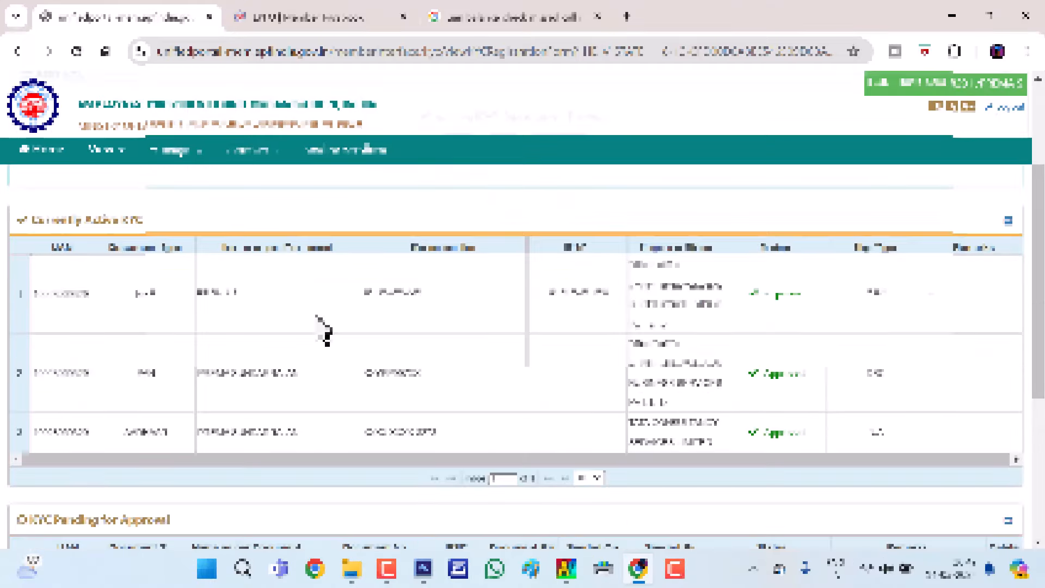
scroll(321, 332, "up", 5)
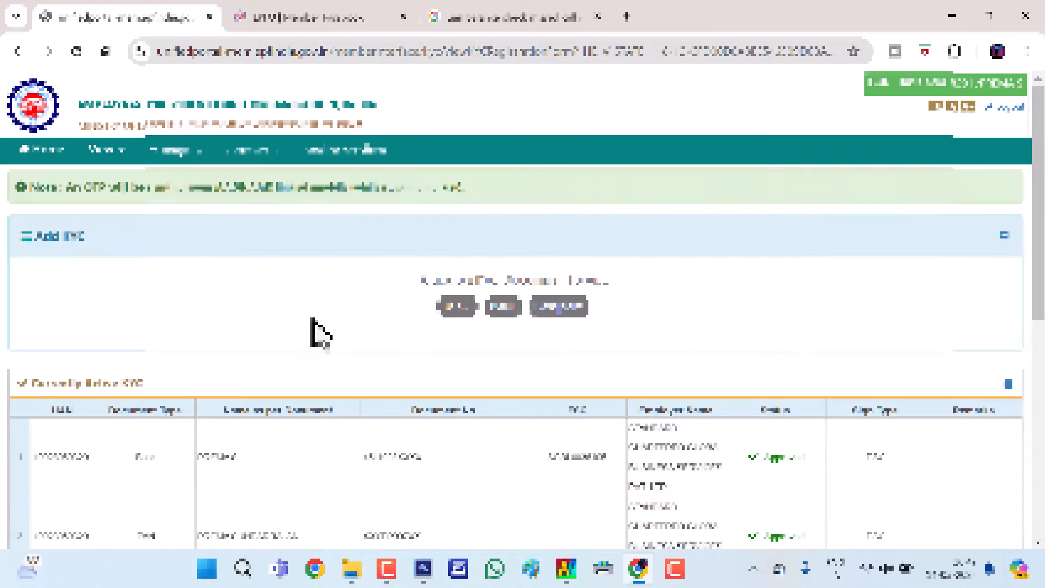
left_click(51, 155)
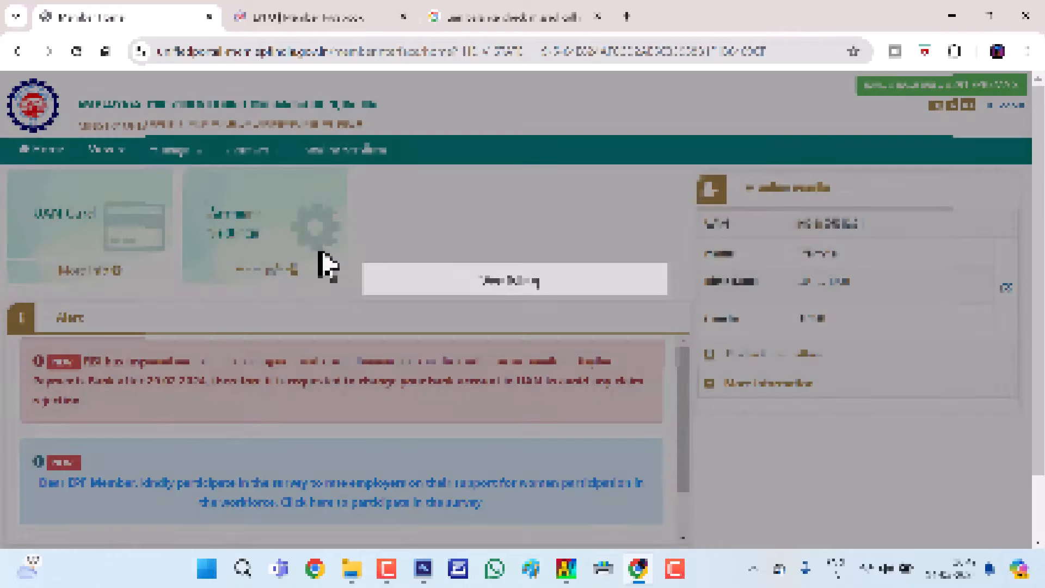